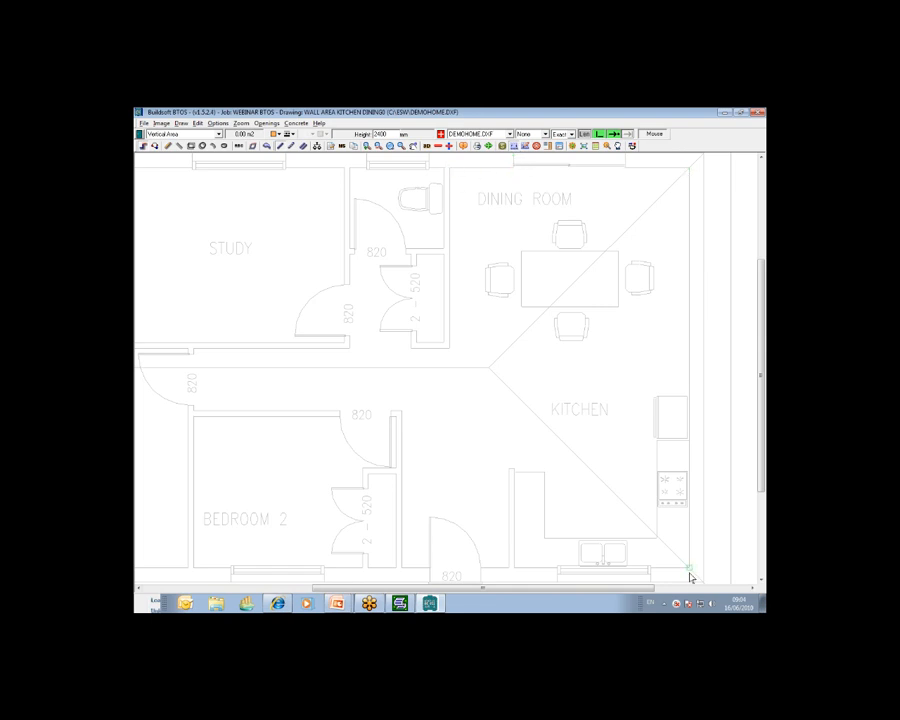
# - Trace the 2400 mm high vertical area along the dining room and kitchen walls, around the nib wall and entry, to Bedroom 2's outer corner
pyautogui.click(452, 173)
pyautogui.click(688, 170)
pyautogui.click(688, 568)
pyautogui.click(515, 569)
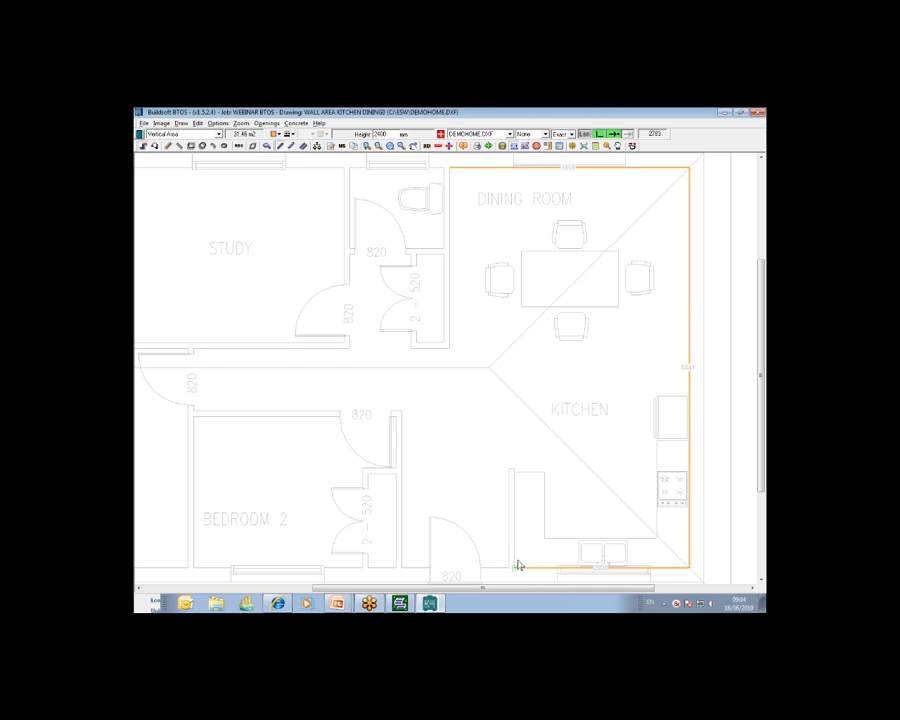
pyautogui.click(508, 469)
pyautogui.click(508, 568)
pyautogui.click(401, 568)
pyautogui.click(401, 413)
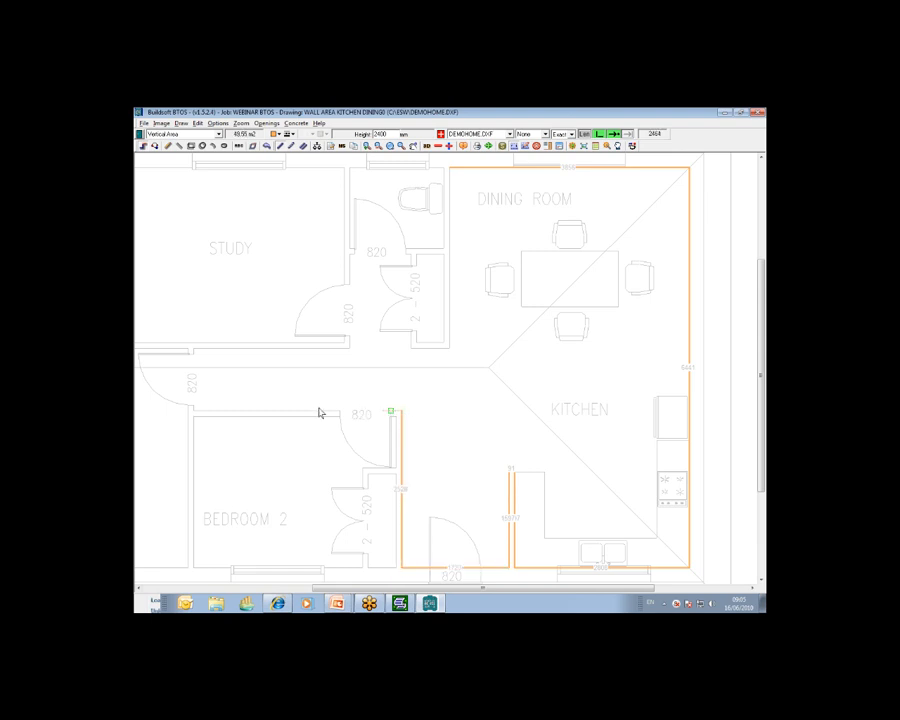
# - Continue the wall trace along both sides of the hallway and close the shape at the dining room's starting corner
pyautogui.click(193, 412)
pyautogui.click(194, 350)
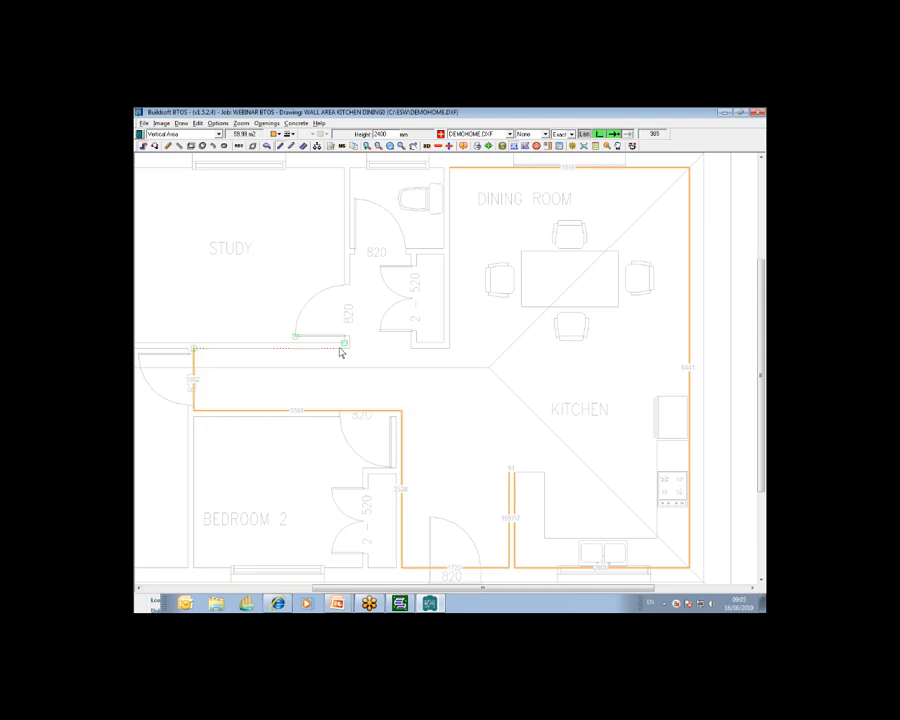
pyautogui.click(450, 349)
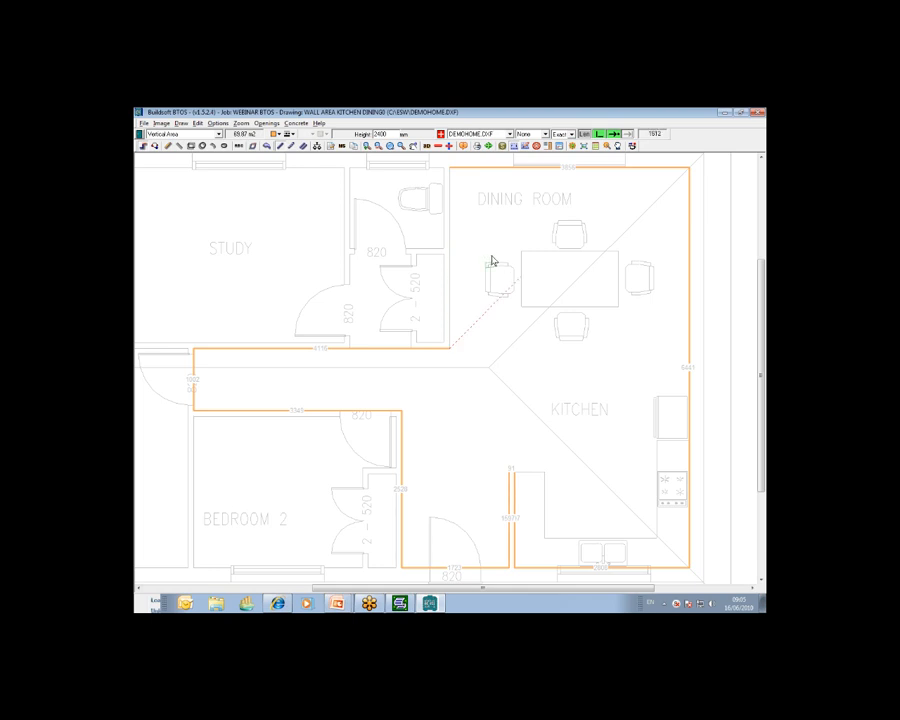
pyautogui.press('c')
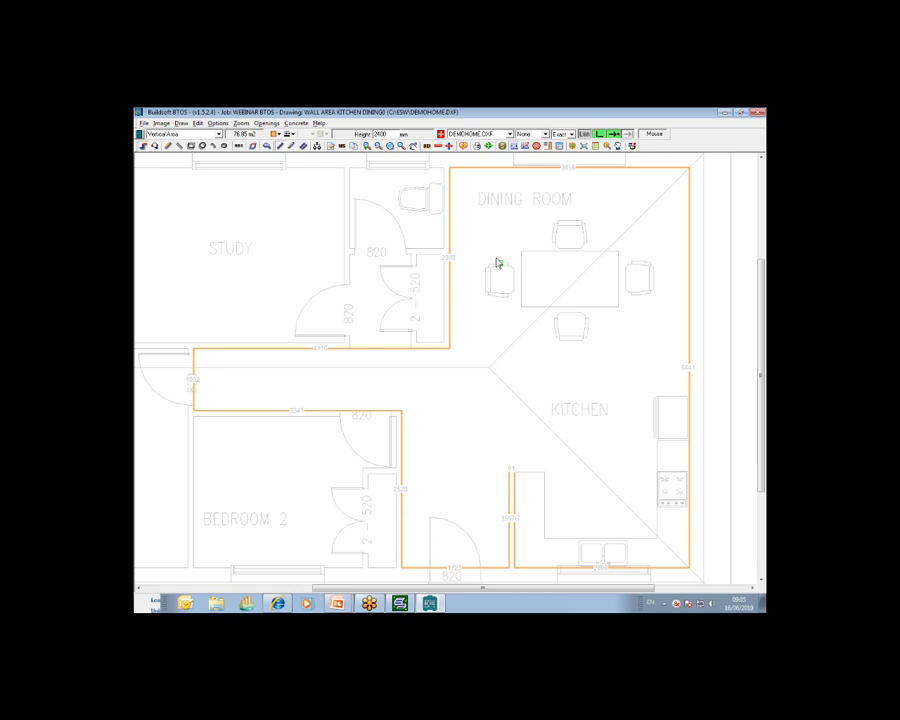
# - Inspect the traced kitchen and dining walls in 3D from an angled viewpoint and return to the full 2D plan
pyautogui.click(427, 146)
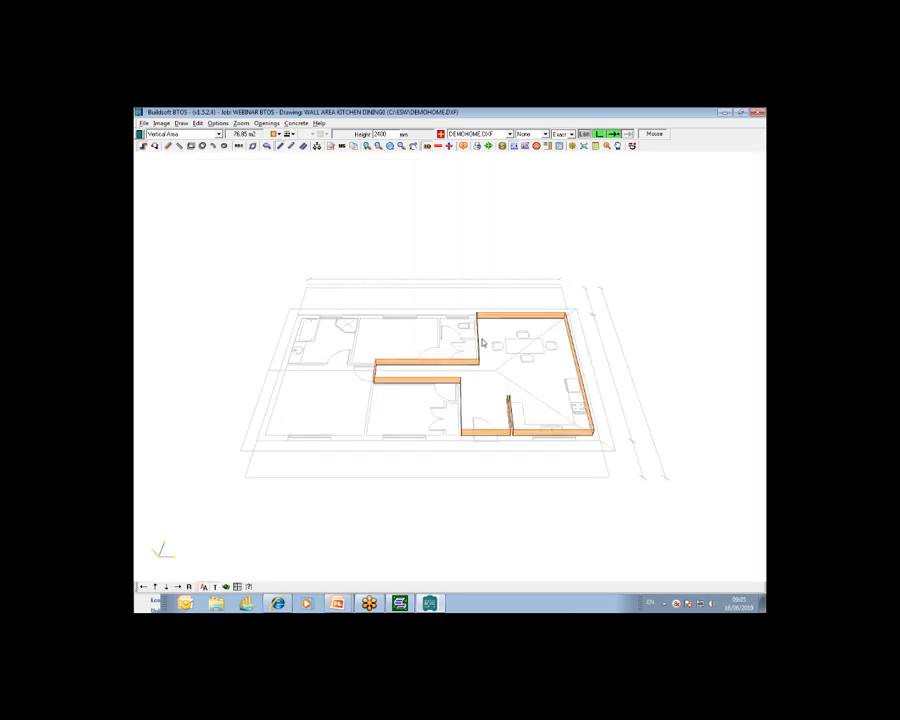
pyautogui.moveTo(483, 344); pyautogui.dragTo(470, 326)
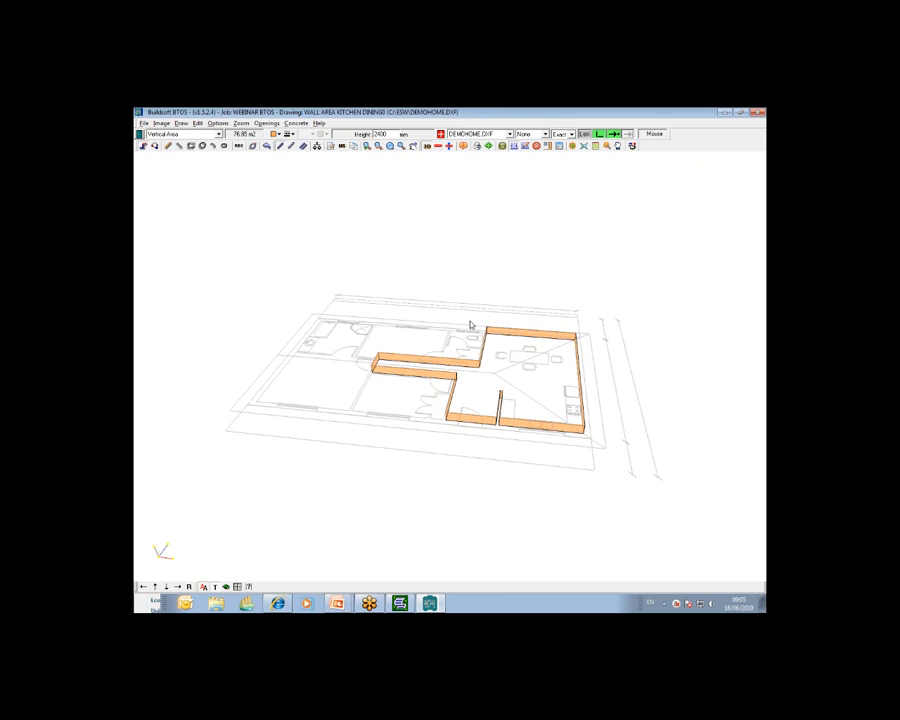
pyautogui.click(427, 146)
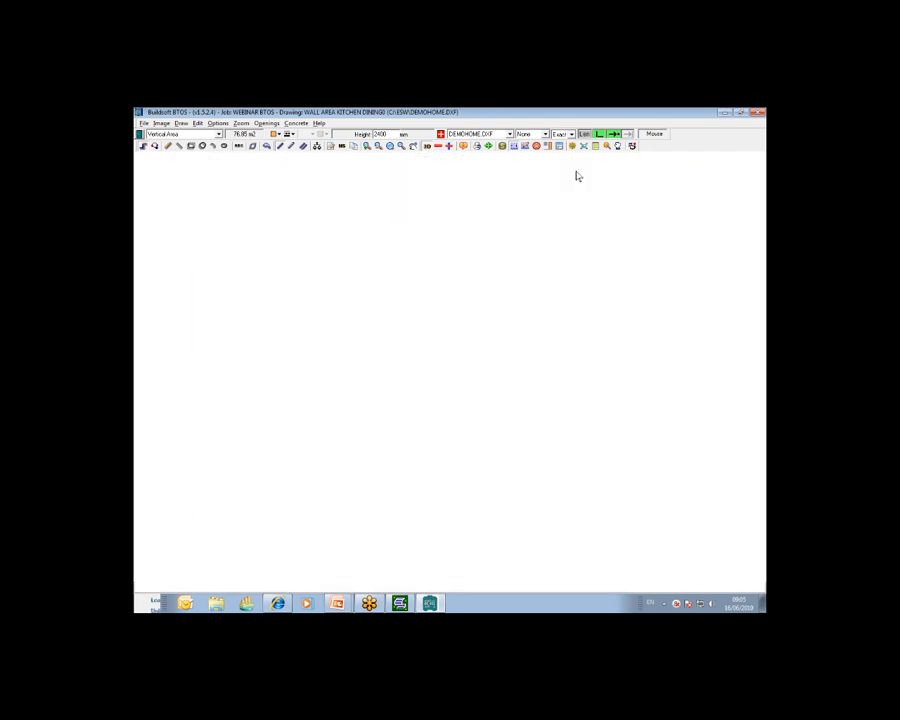
pyautogui.click(762, 206)
pyautogui.click(720, 240)
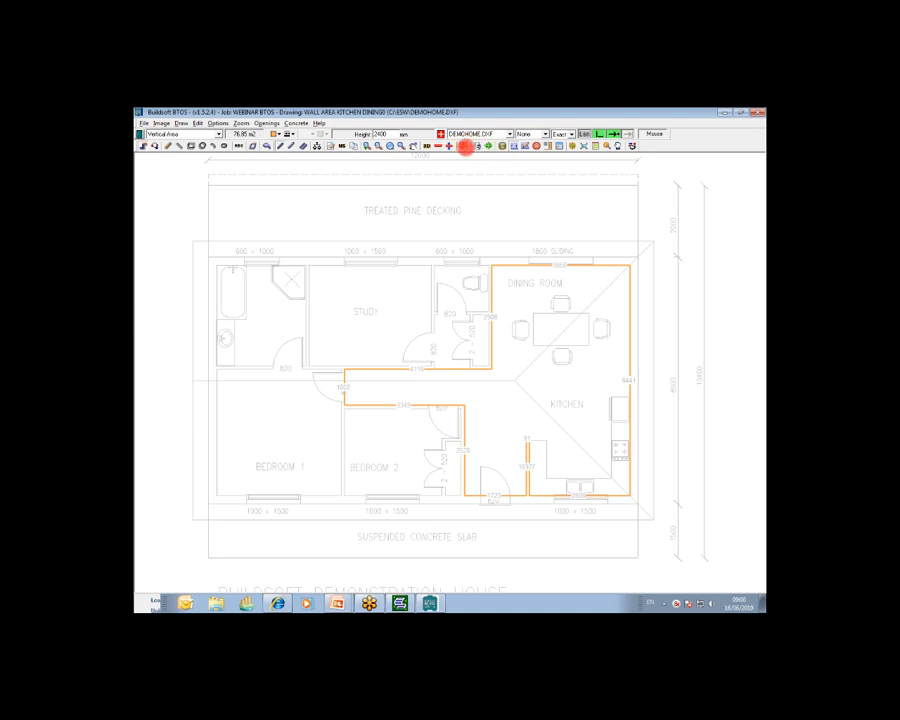
# - Rename the traced wall shape to "Wall Area K D" and change its line colour to dark blue in the shape results
pyautogui.click(464, 146)
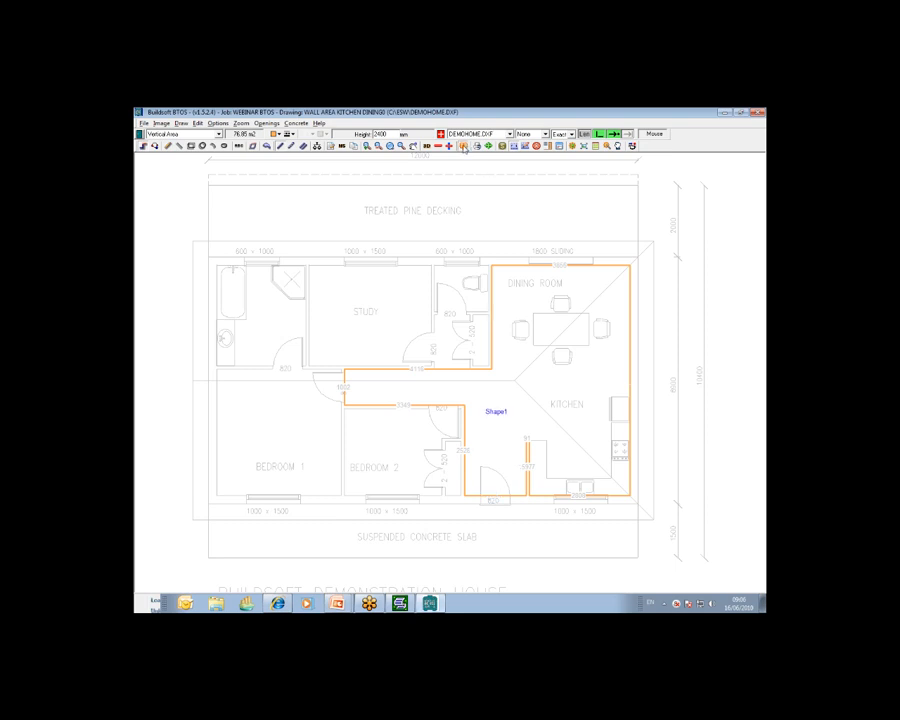
pyautogui.click(395, 311)
pyautogui.write('E')
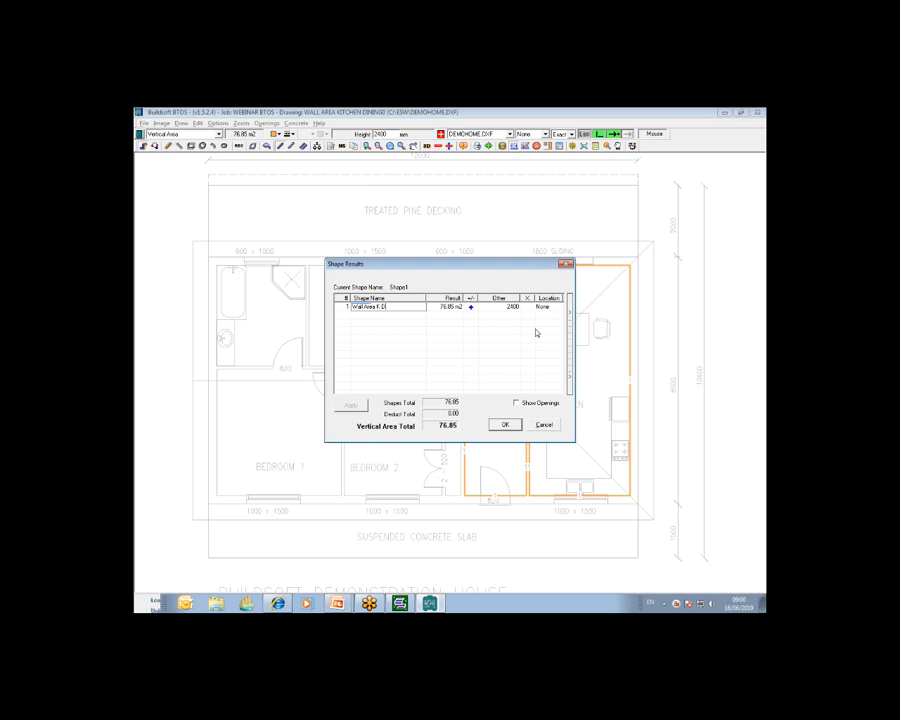
pyautogui.click(568, 325)
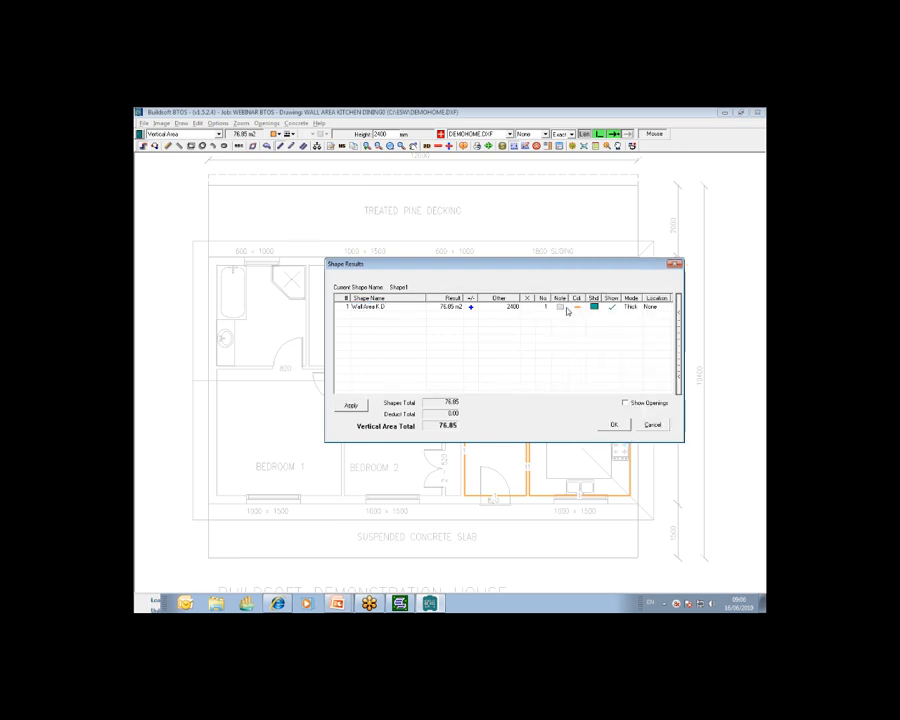
pyautogui.click(580, 309)
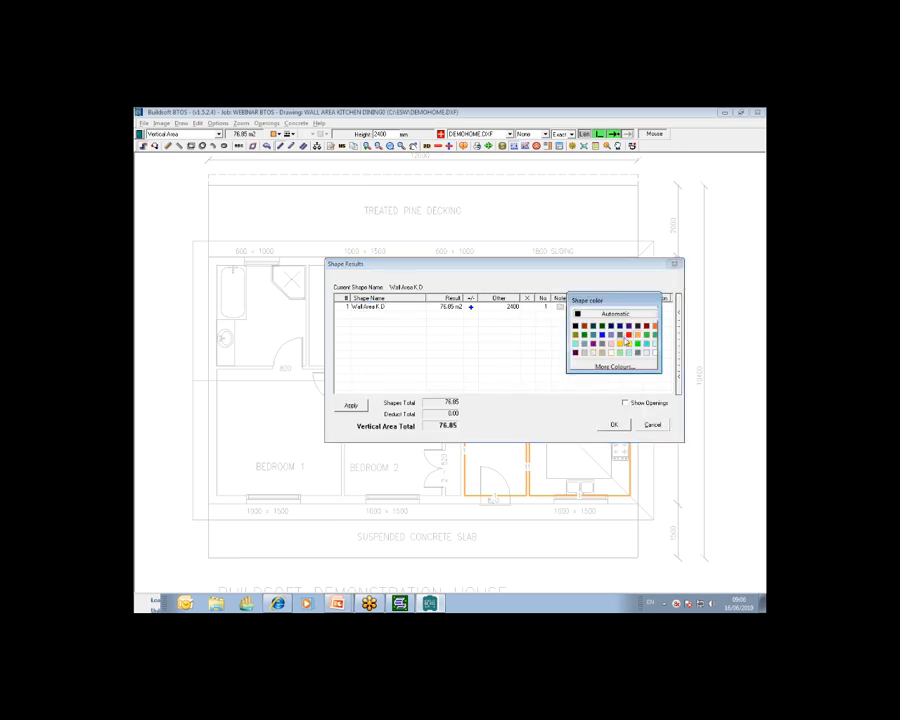
pyautogui.click(623, 371)
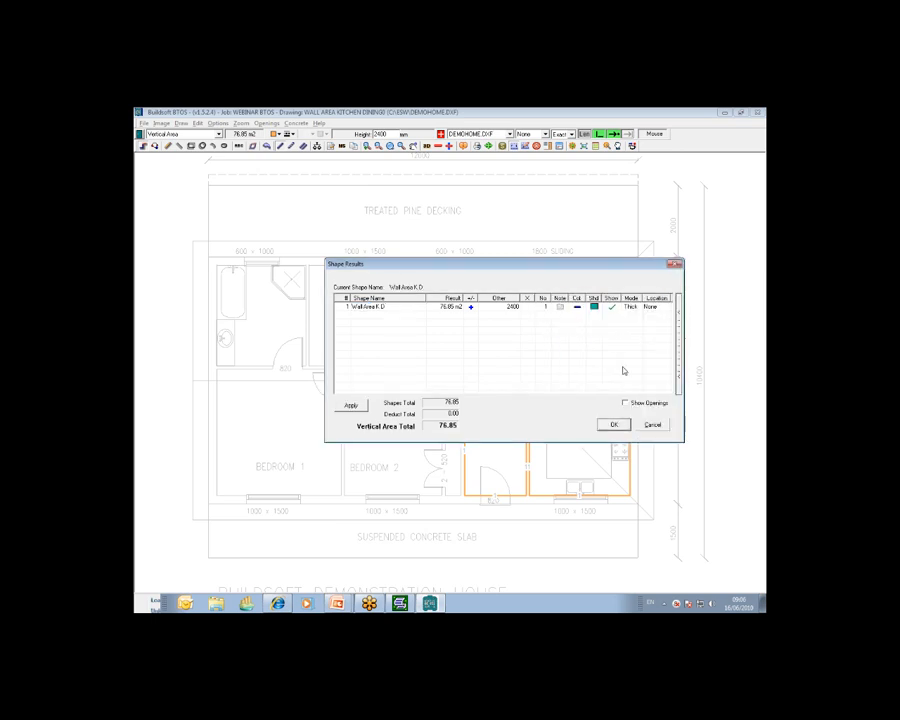
pyautogui.click(614, 425)
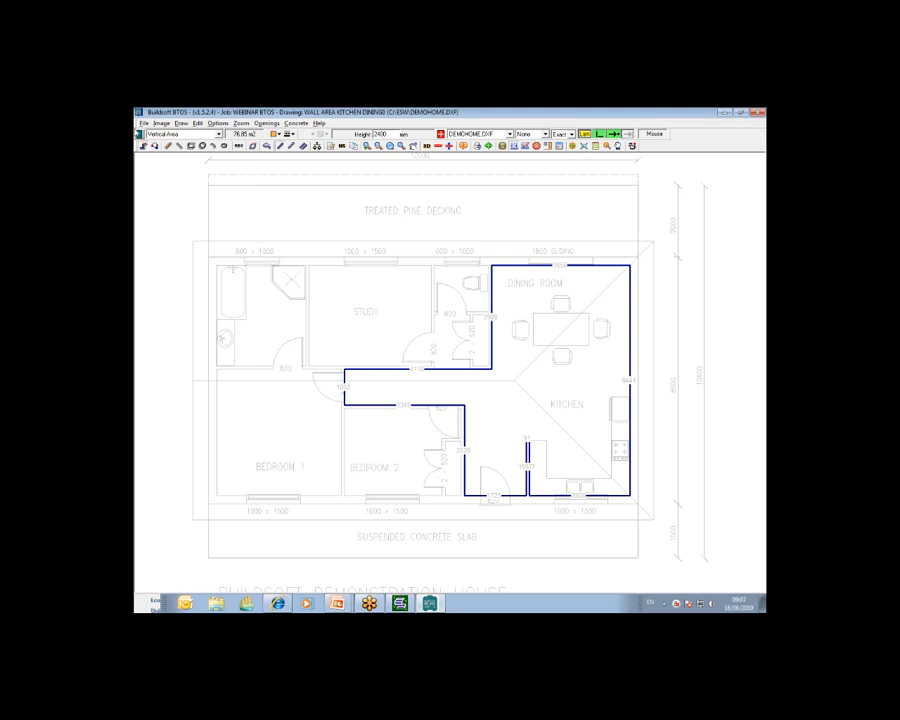
# - Transfer the vertical area take-off to the estimating calc sheet and review the length and width entries of the first five wall lengths
pyautogui.click(141, 135)
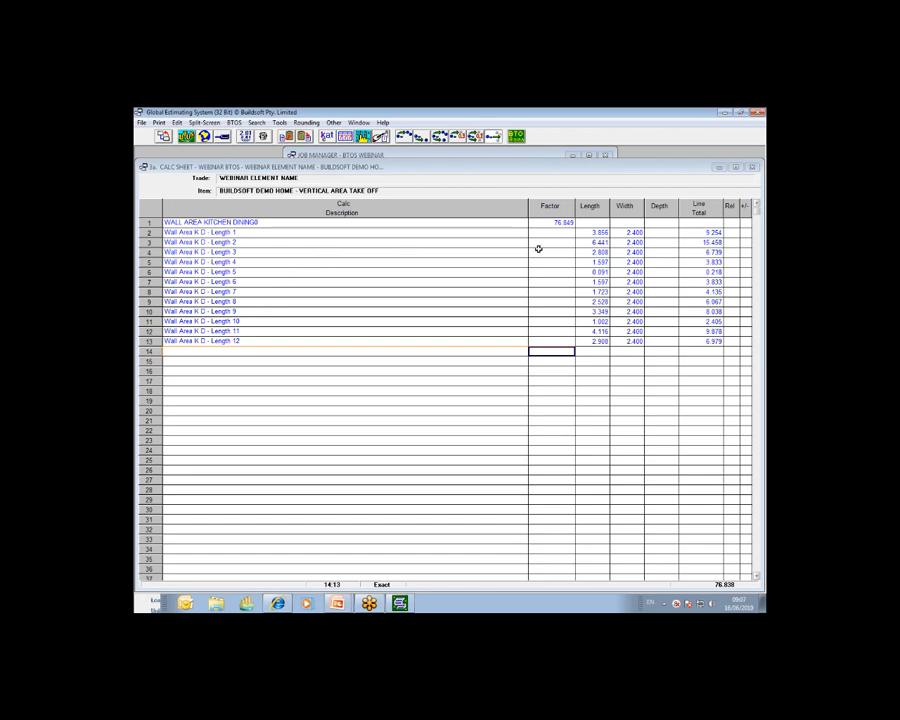
pyautogui.click(596, 232)
pyautogui.click(627, 234)
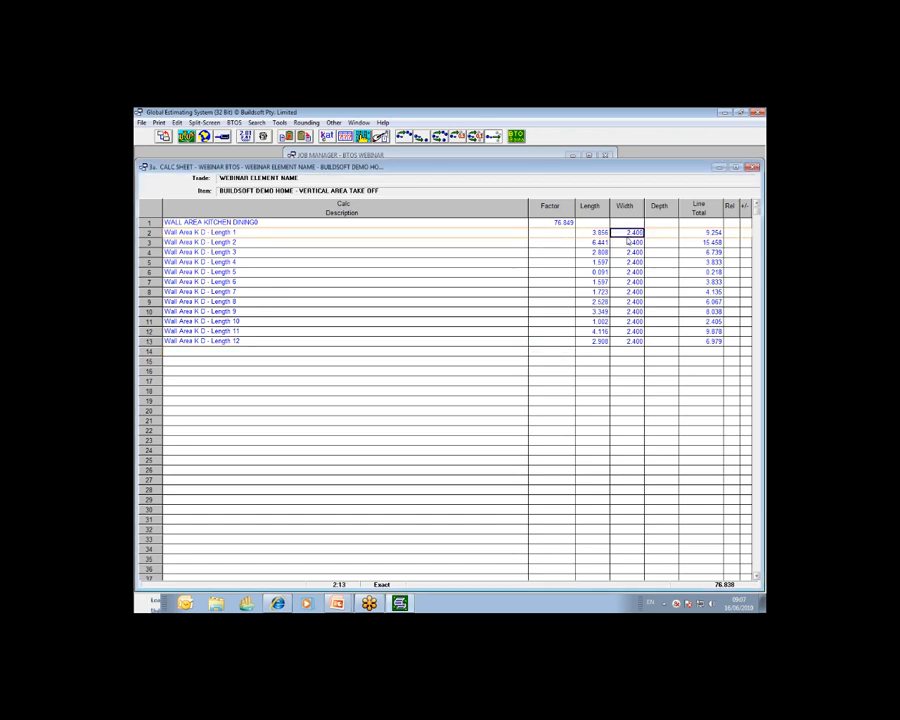
pyautogui.click(600, 243)
pyautogui.click(600, 253)
pyautogui.click(599, 262)
pyautogui.click(629, 261)
pyautogui.click(595, 271)
pyautogui.click(631, 271)
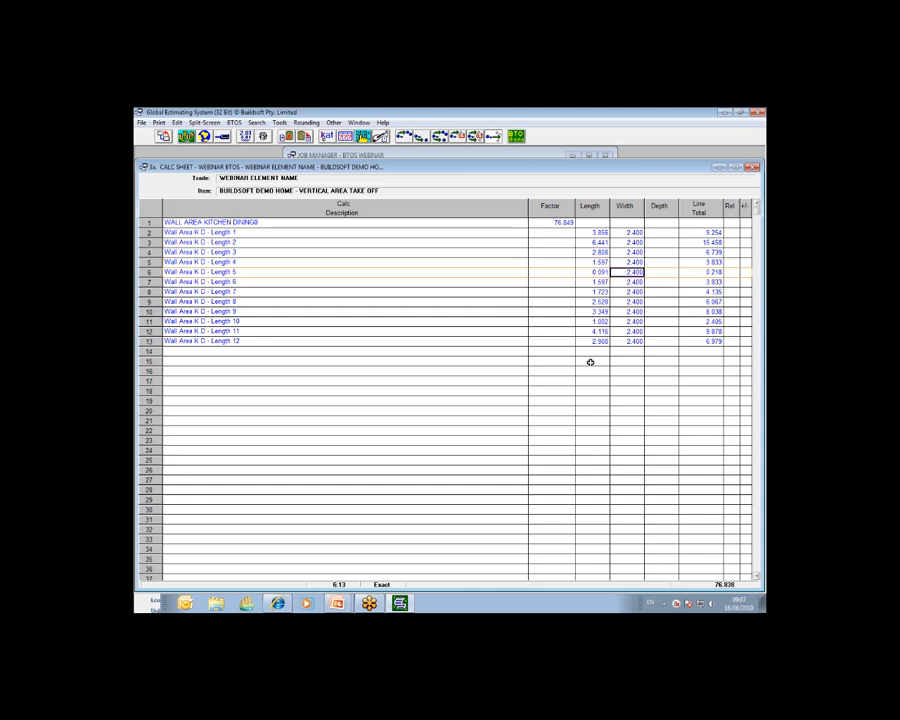
# - Open the calc sheet of the BUILDSOFT DEMO HOME - VOLUME item and enter "FLOOR SLAB 1" as the first line's description
pyautogui.click(163, 138)
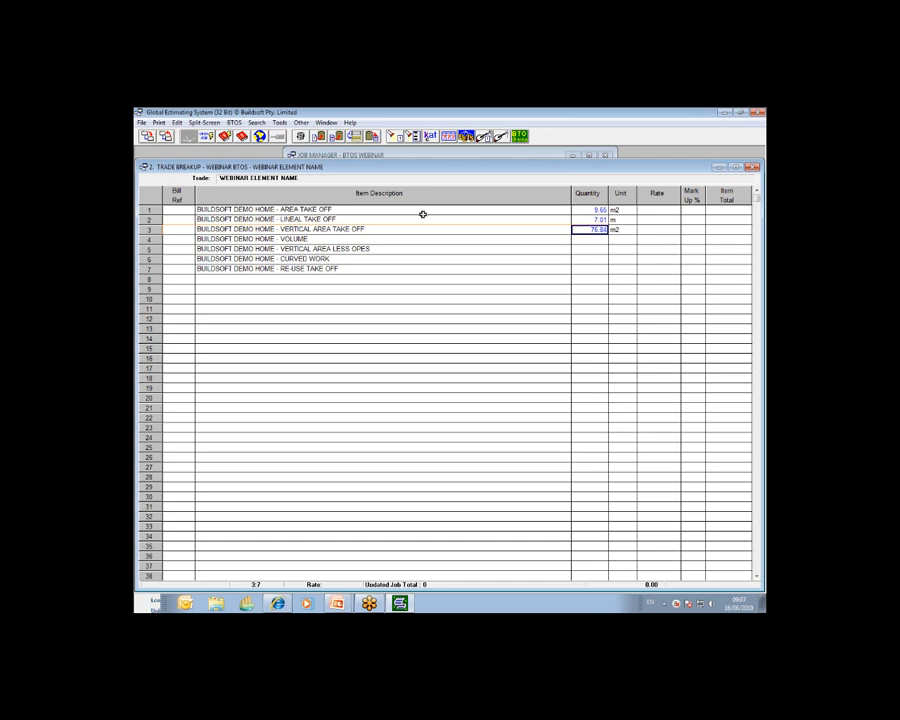
pyautogui.click(594, 239)
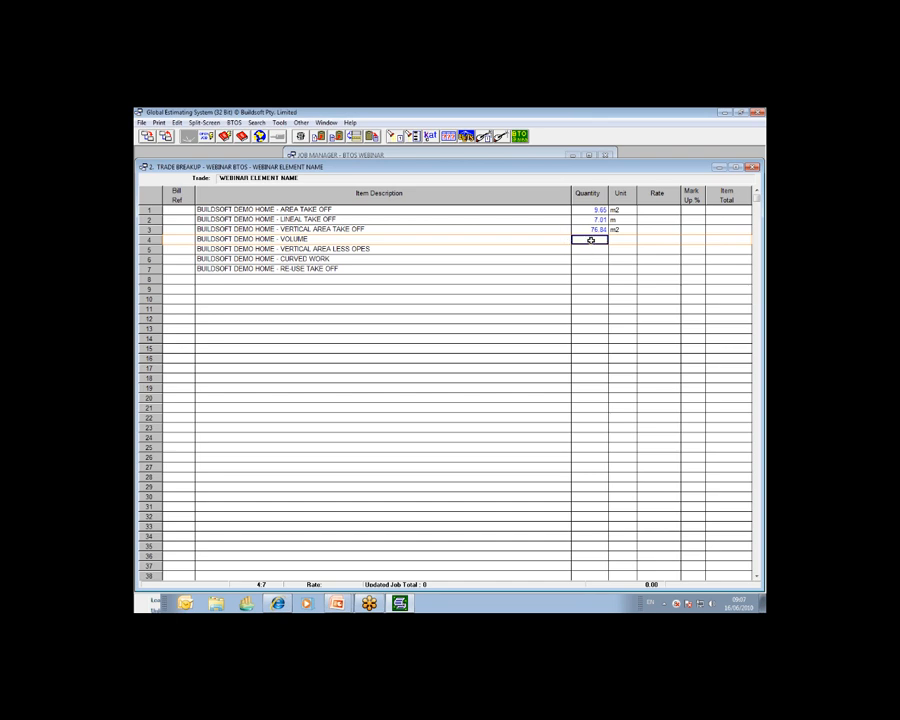
pyautogui.doubleClick(591, 240)
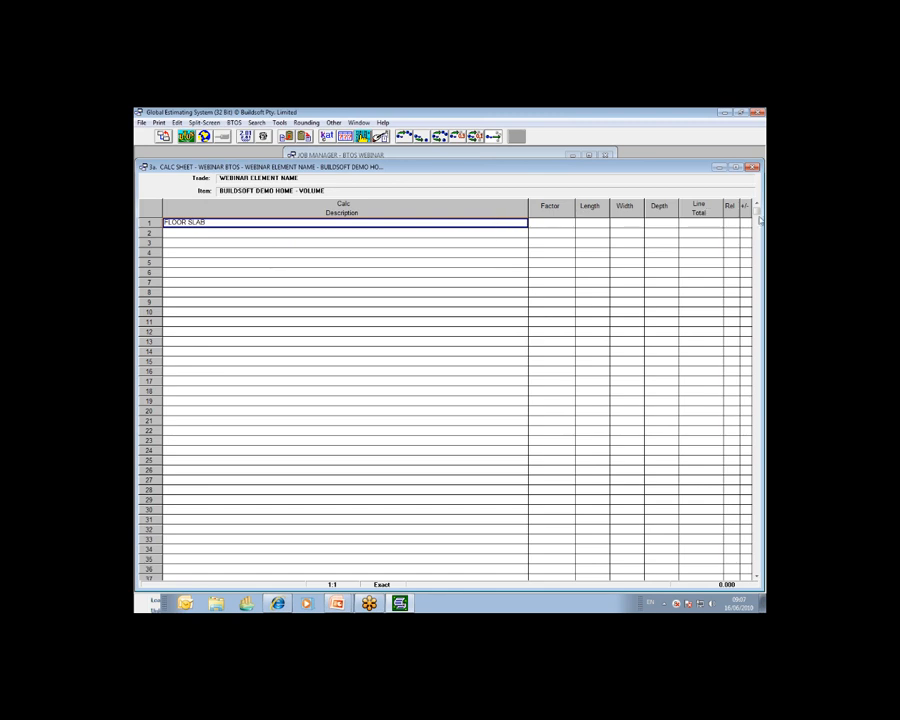
pyautogui.click(229, 226)
pyautogui.press('Return')
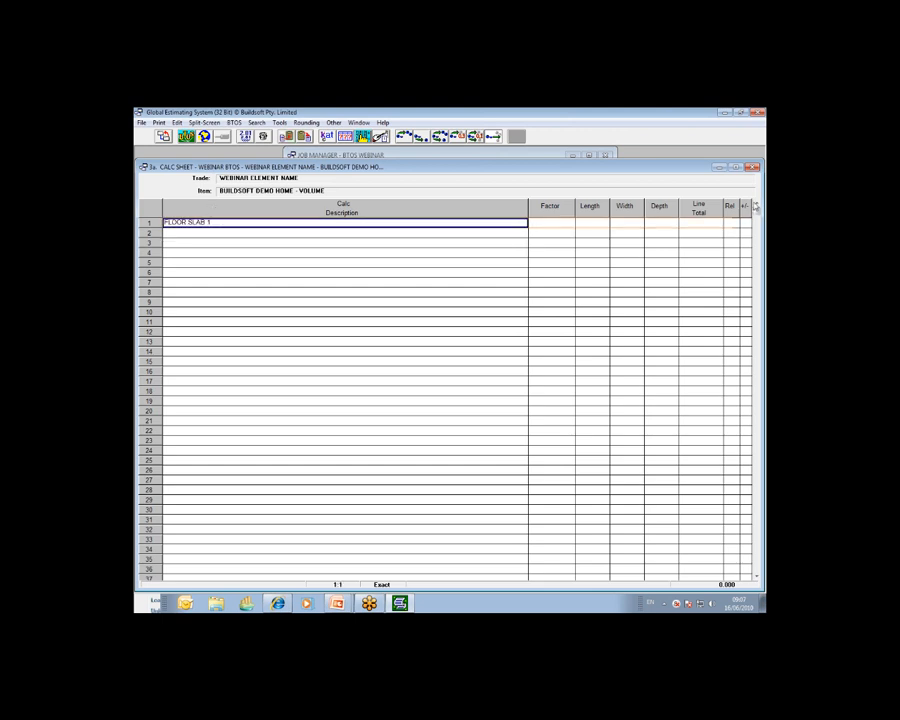
# - Open a BTOS take-off drawing for the FLOOR SLAB 1 calc line
pyautogui.click(262, 147)
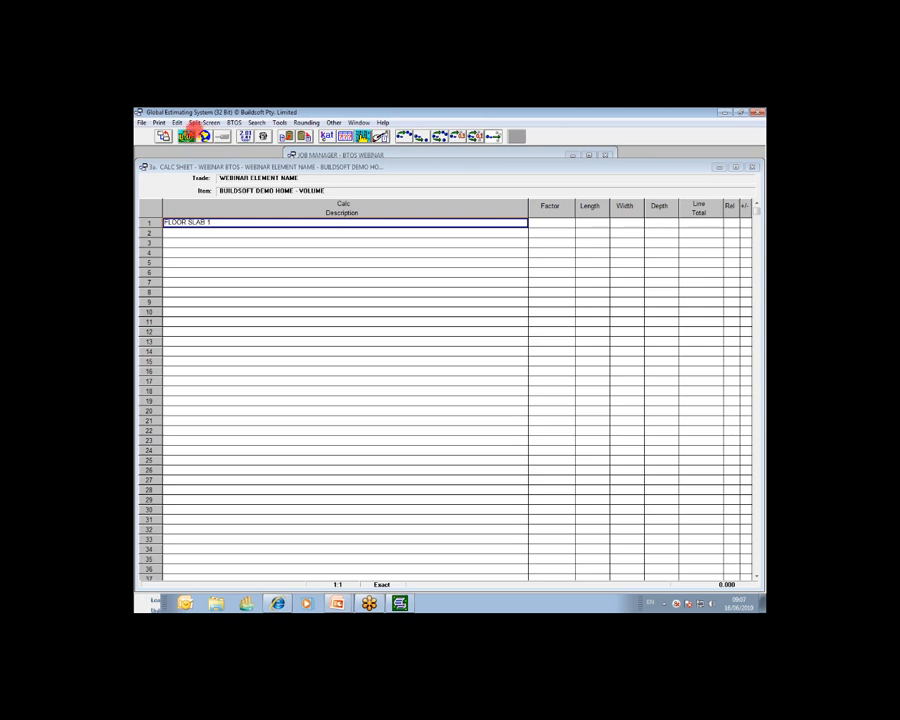
pyautogui.click(187, 136)
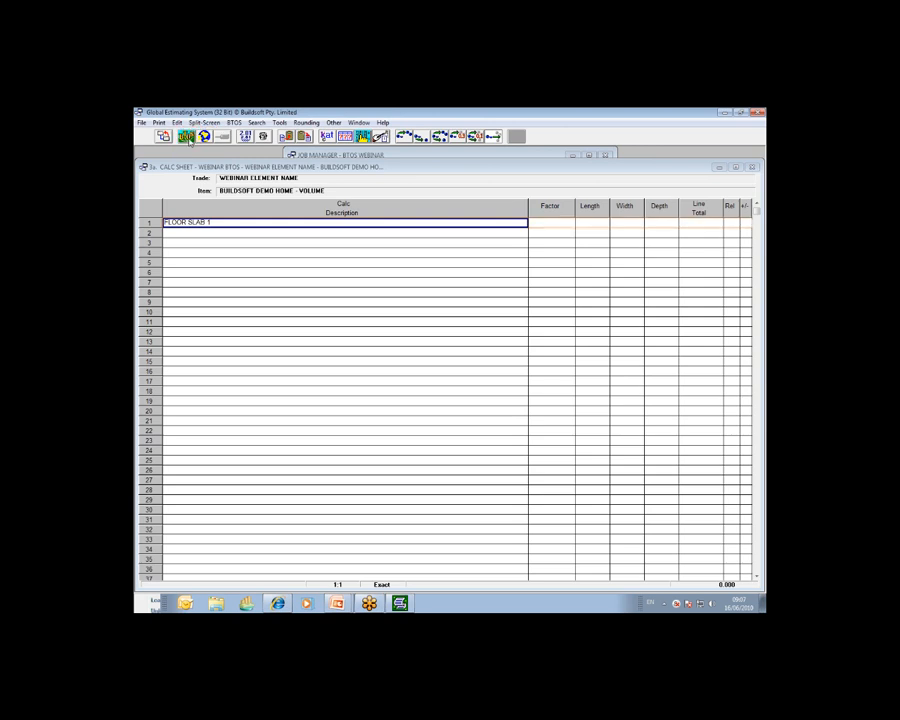
pyautogui.click(204, 136)
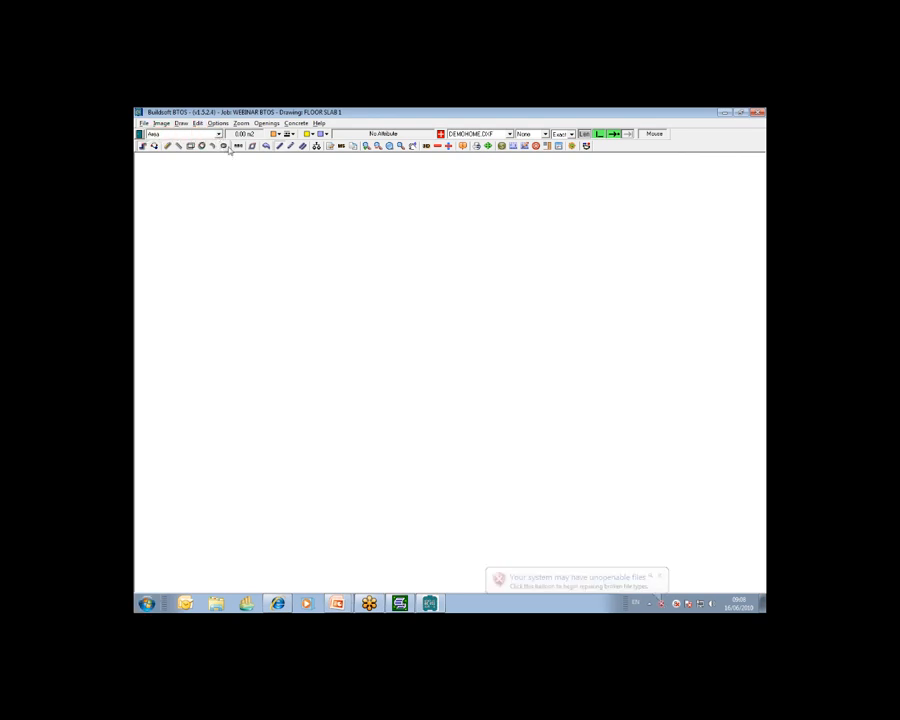
# - Set the take-off's measurement type to Volume with a thickness of 150 mm
pyautogui.click(180, 134)
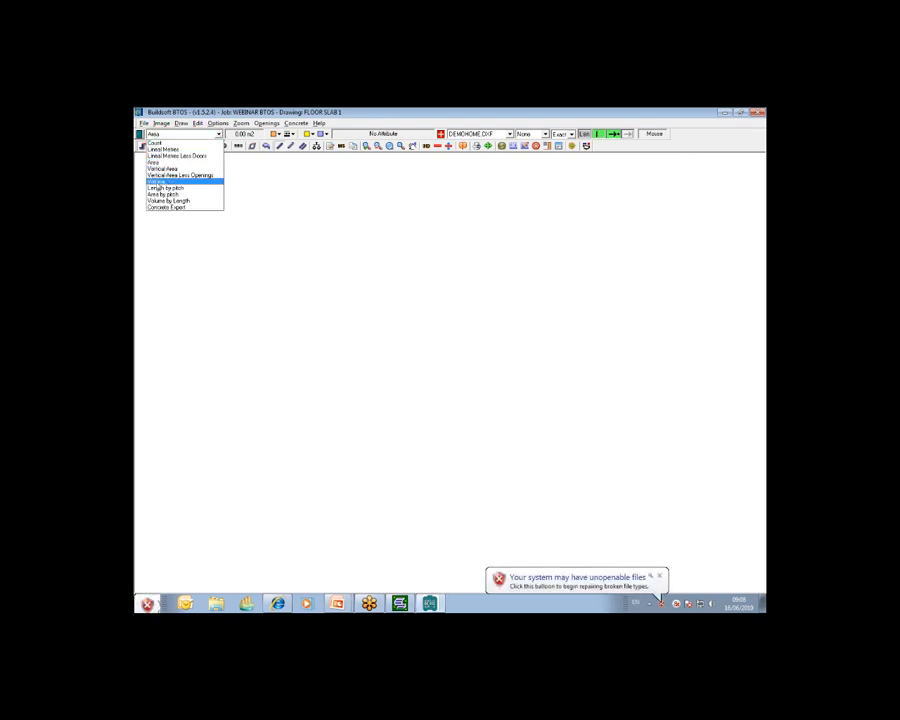
pyautogui.click(170, 182)
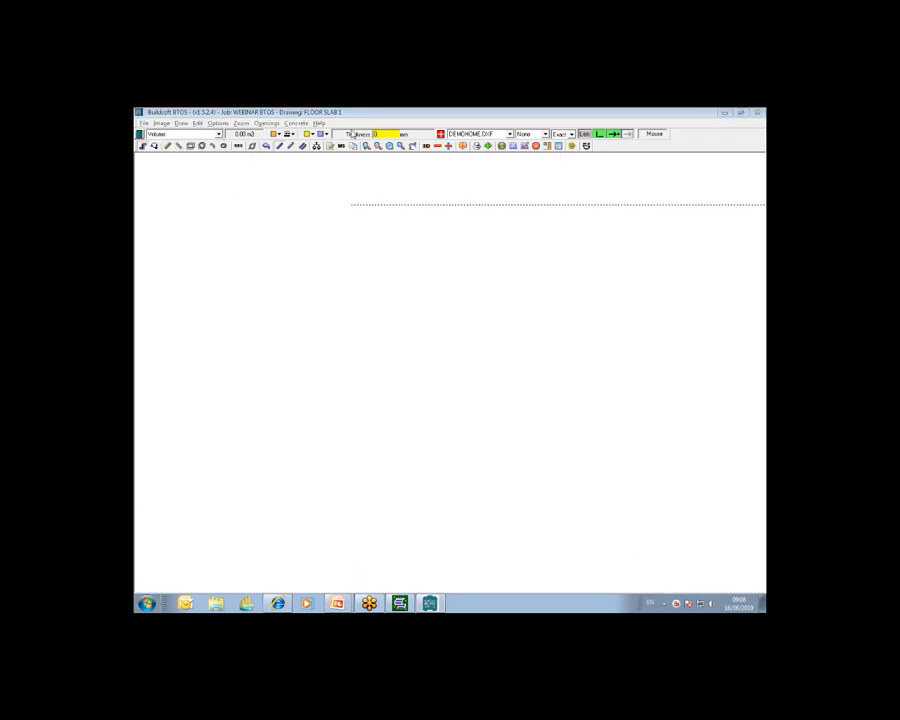
pyautogui.click(380, 134)
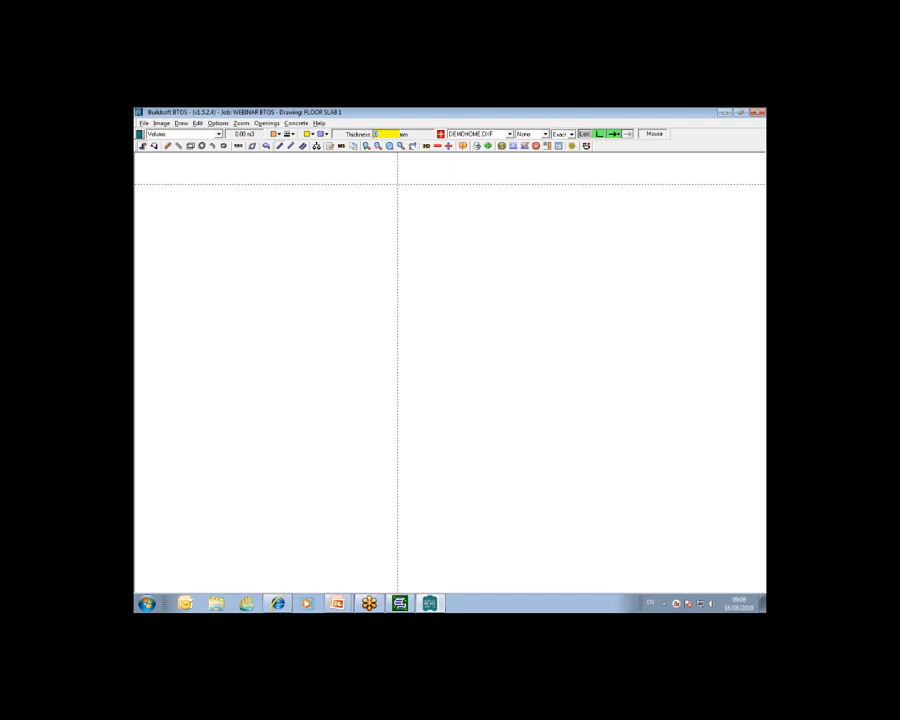
pyautogui.write('150')
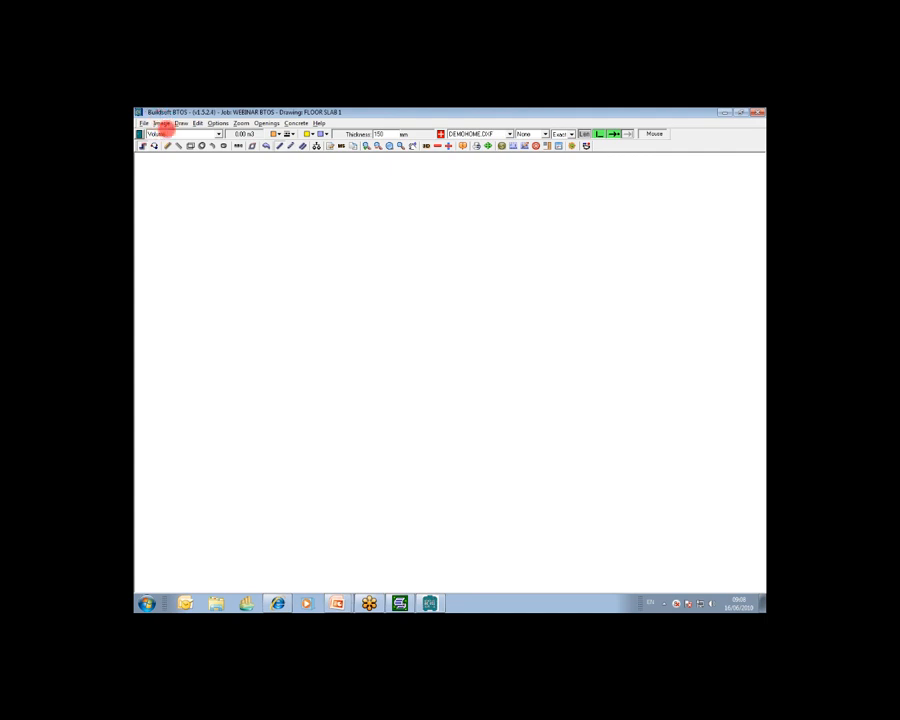
# - Load the DEMOHOME.DXF plan from the current job's image list into the floor slab drawing
pyautogui.click(161, 123)
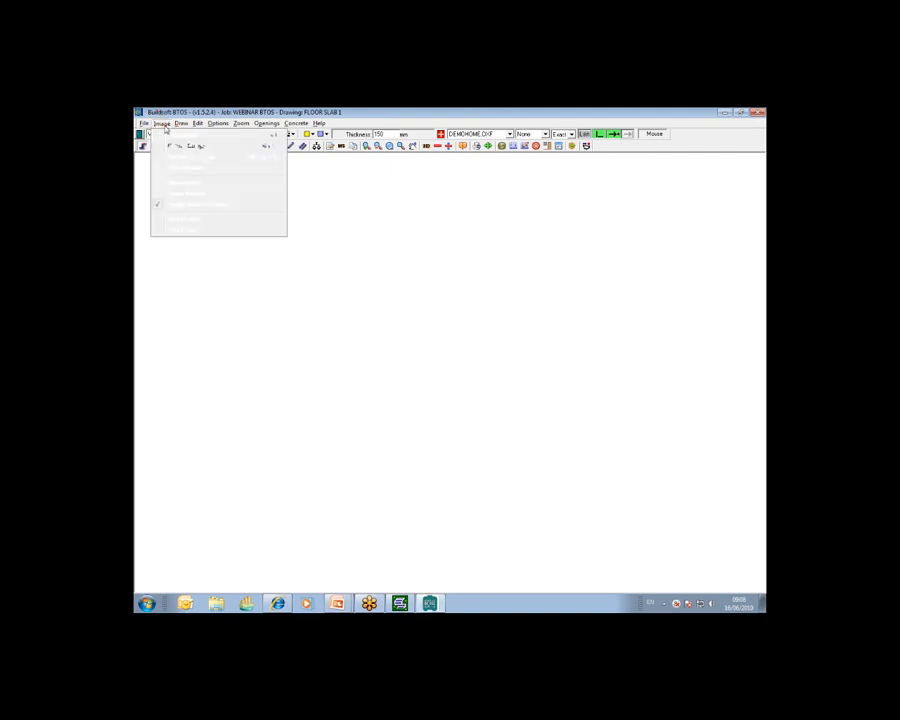
pyautogui.click(174, 135)
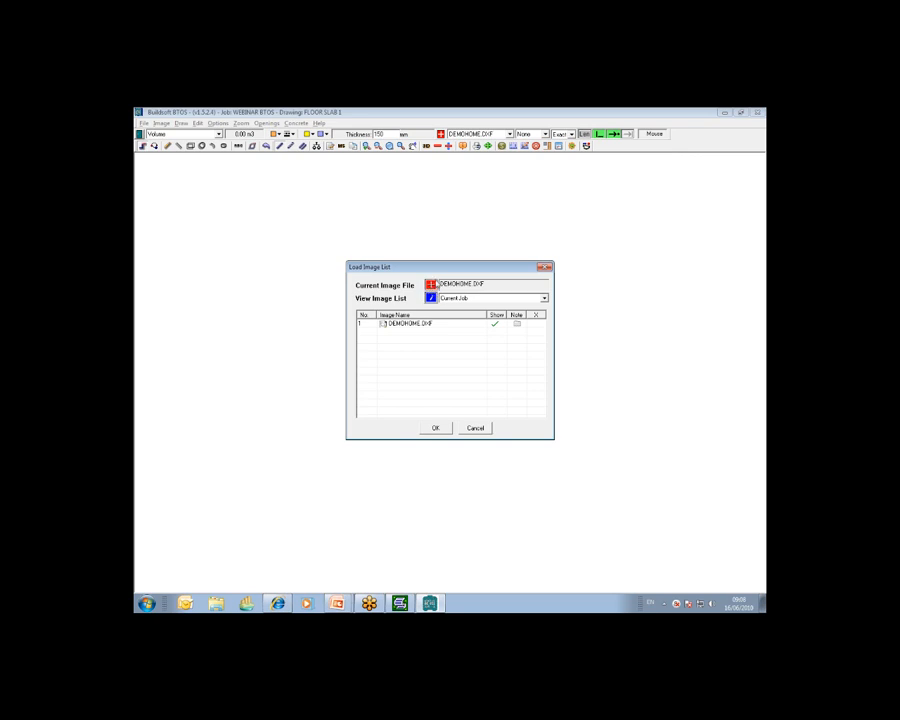
pyautogui.click(753, 208)
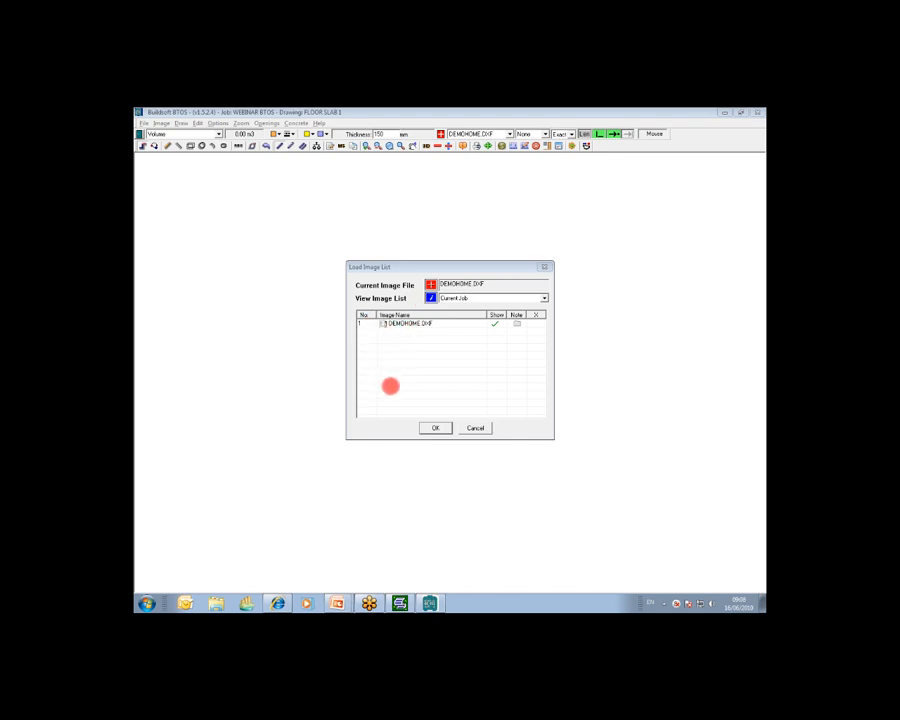
pyautogui.press('Escape')
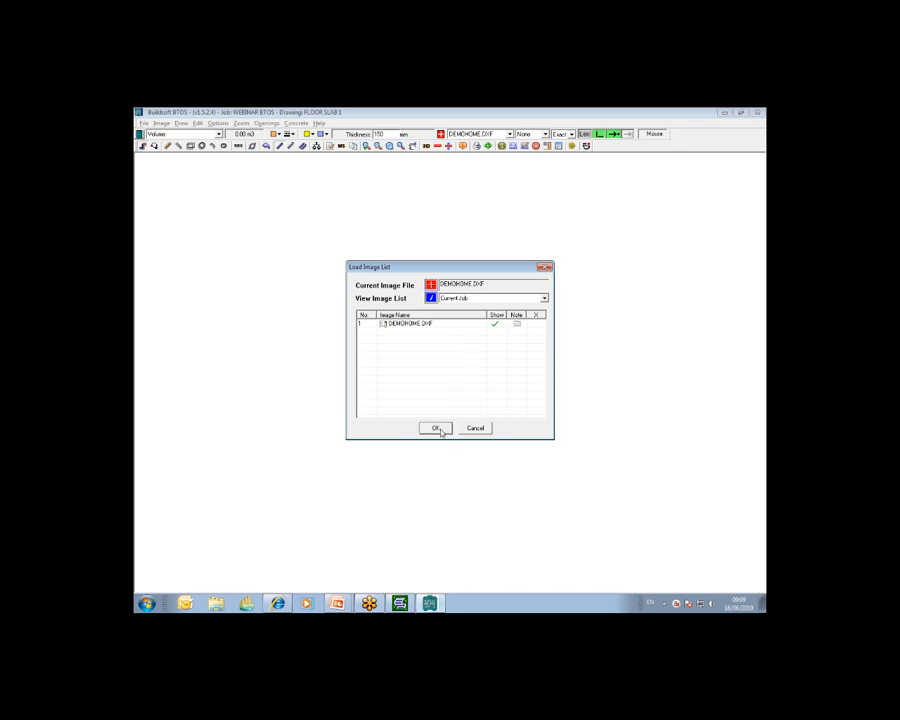
pyautogui.click(437, 428)
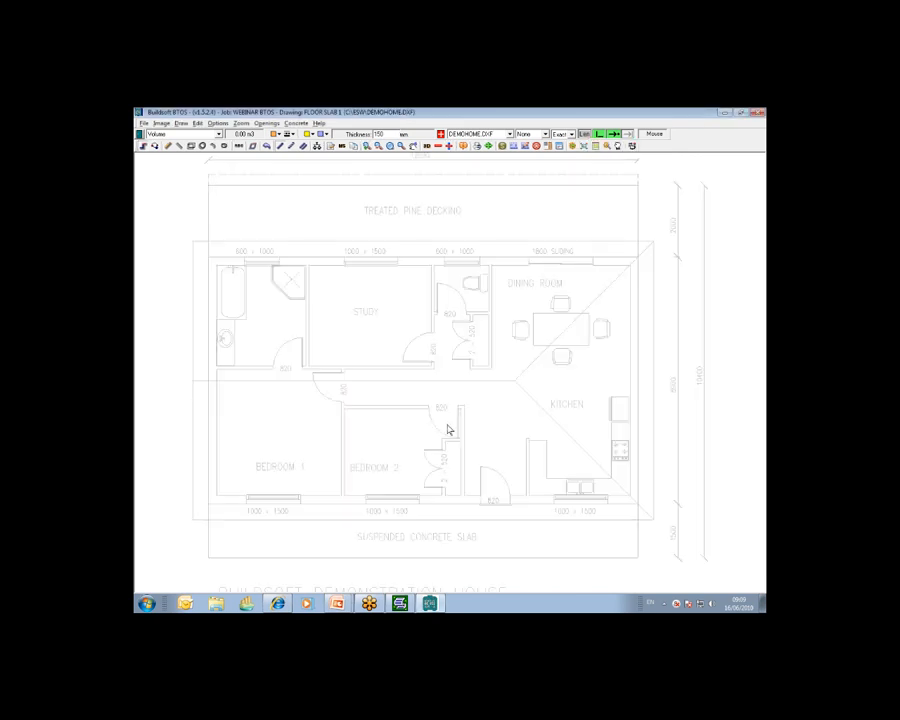
# - Set the slab drawing's line colour to turquoise with a solid line, and its shading to a dark red crosshatch
pyautogui.click(280, 134)
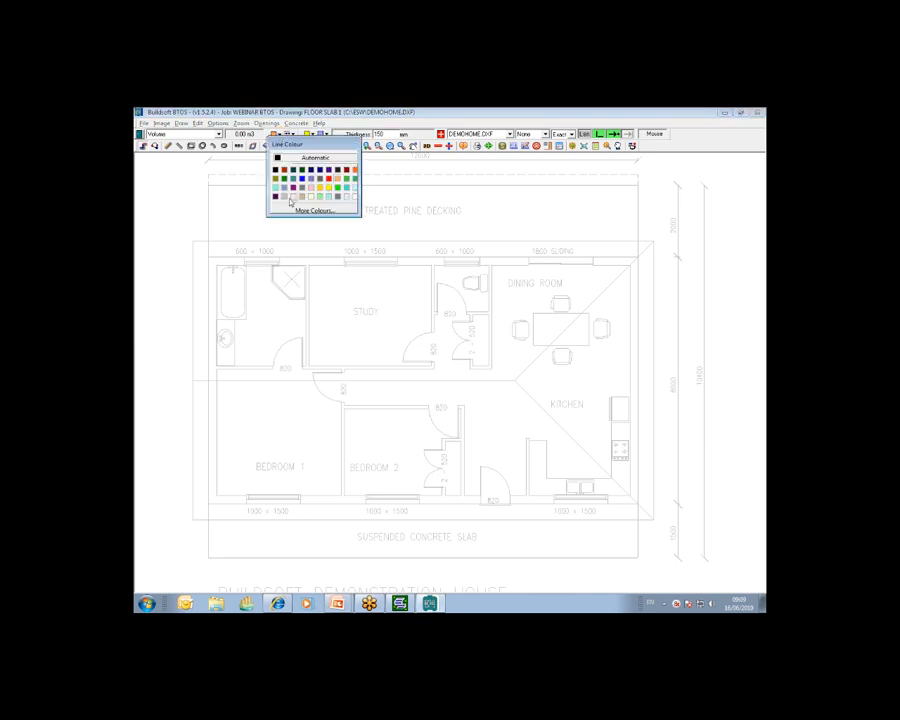
pyautogui.click(276, 194)
pyautogui.click(289, 134)
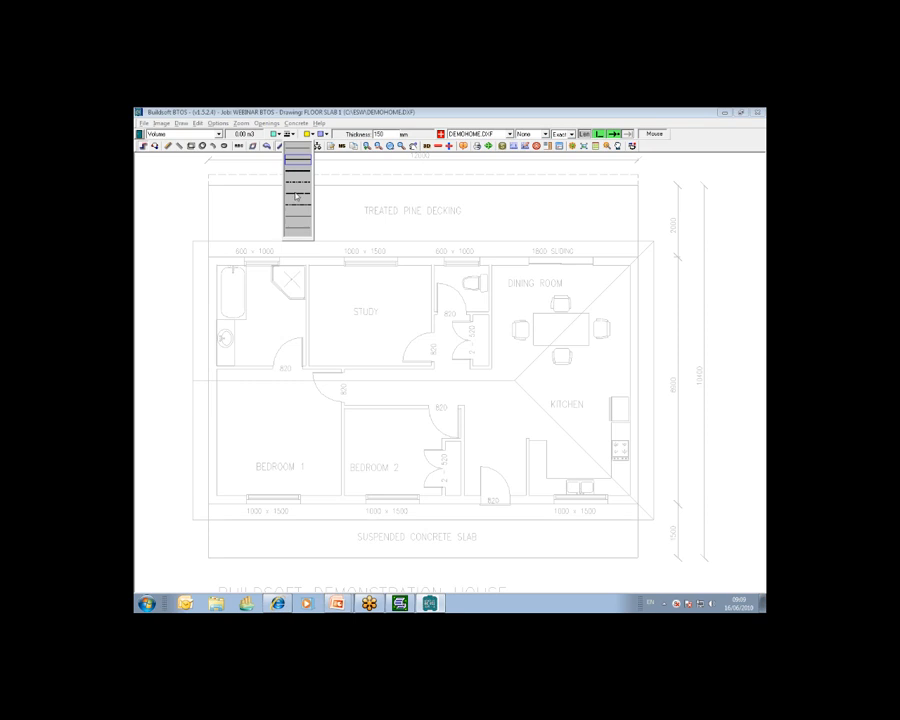
pyautogui.click(298, 168)
pyautogui.click(310, 134)
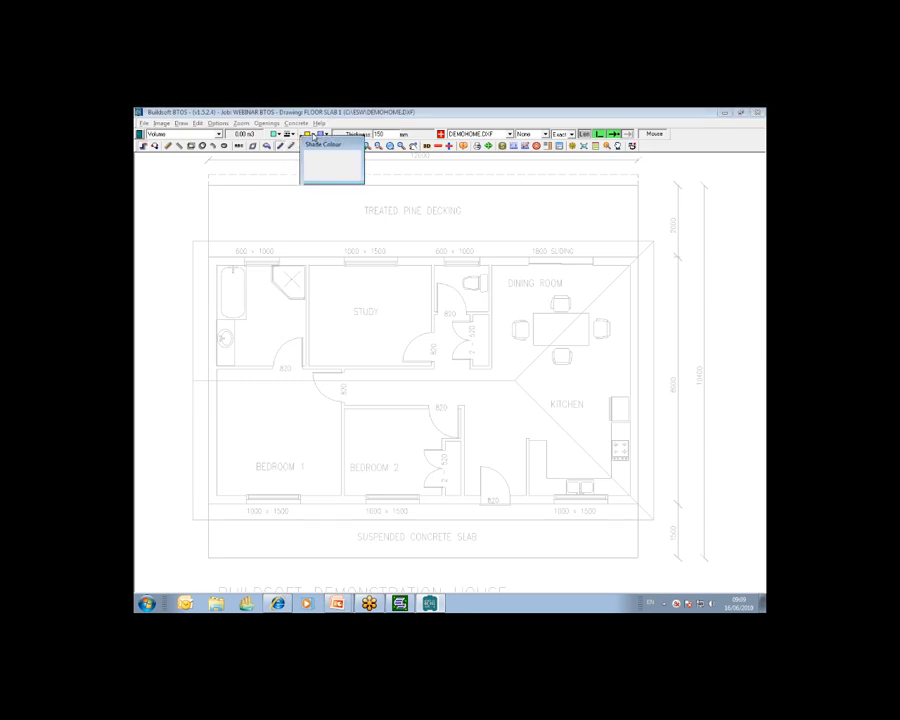
pyautogui.click(318, 177)
pyautogui.click(320, 134)
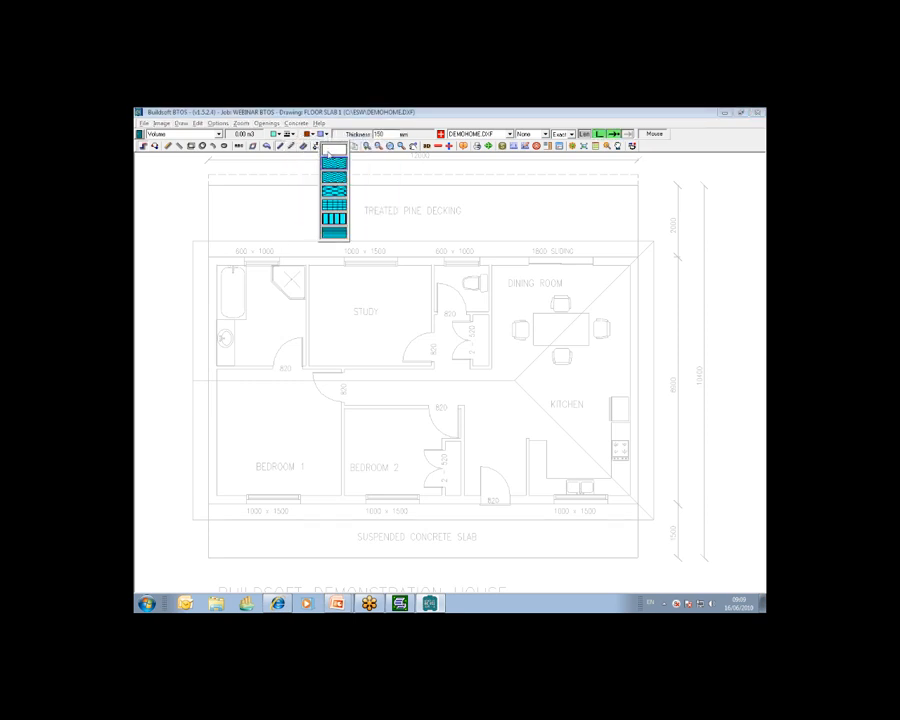
pyautogui.click(334, 220)
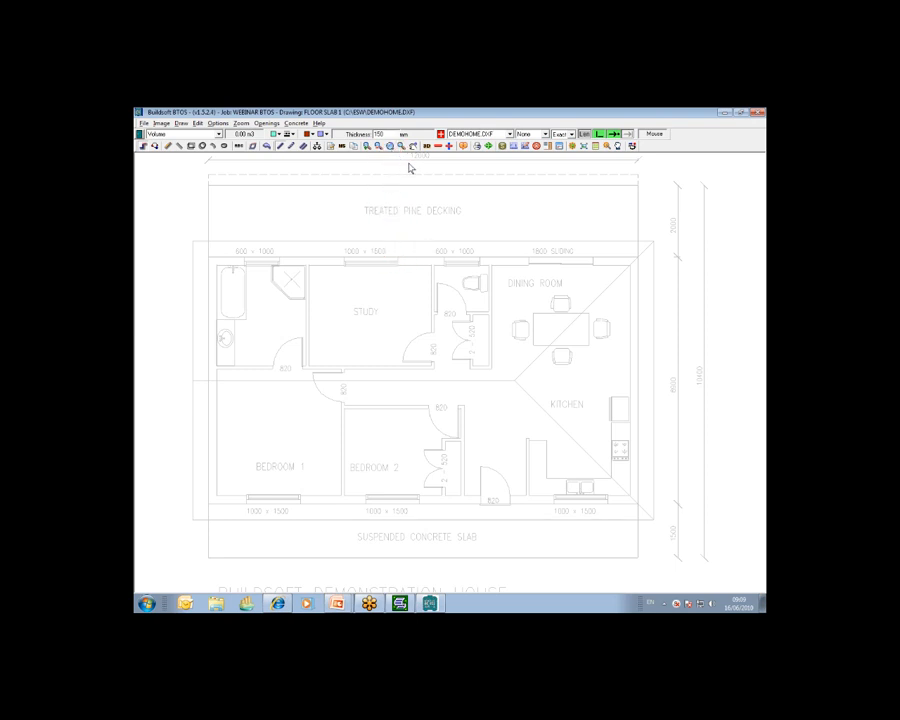
# - Trace the floor slab around the house's four outer wall corners, close the shape and check it in 3D
pyautogui.click(208, 258)
pyautogui.click(637, 259)
pyautogui.click(633, 502)
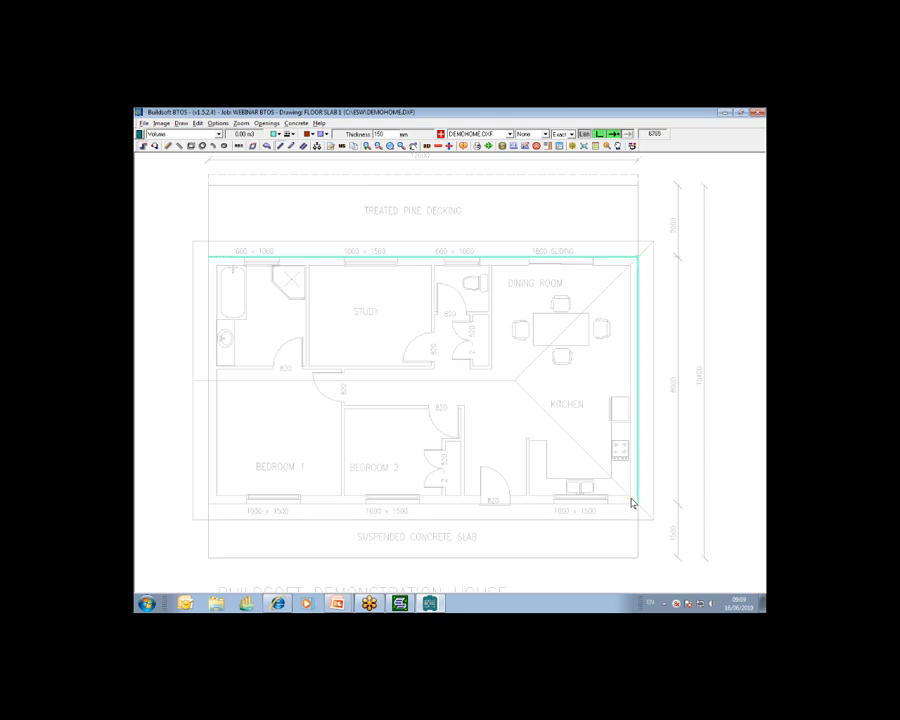
pyautogui.click(210, 506)
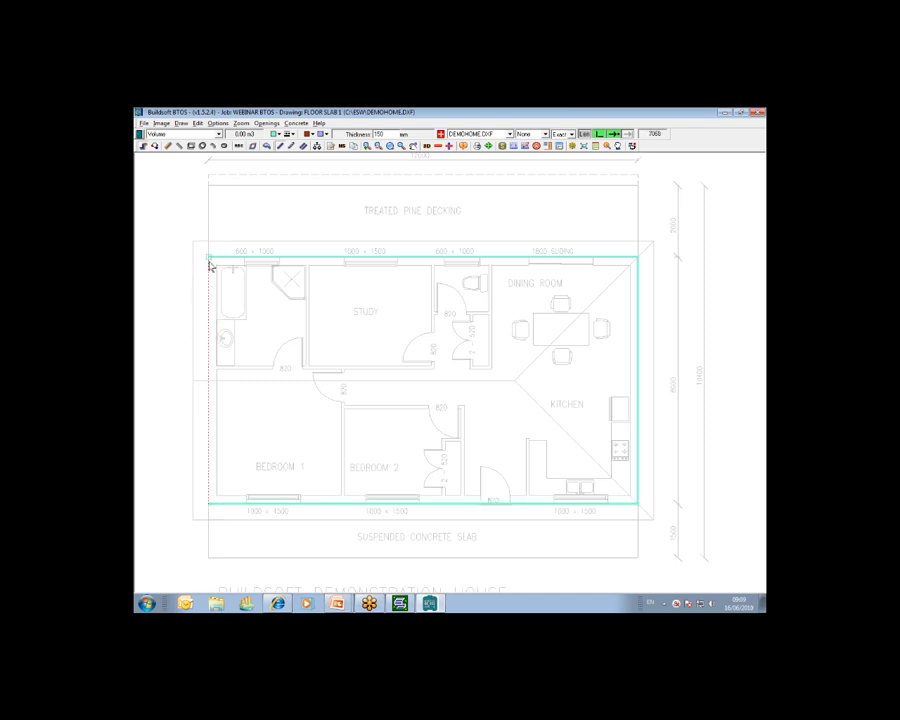
pyautogui.rightClick(211, 314)
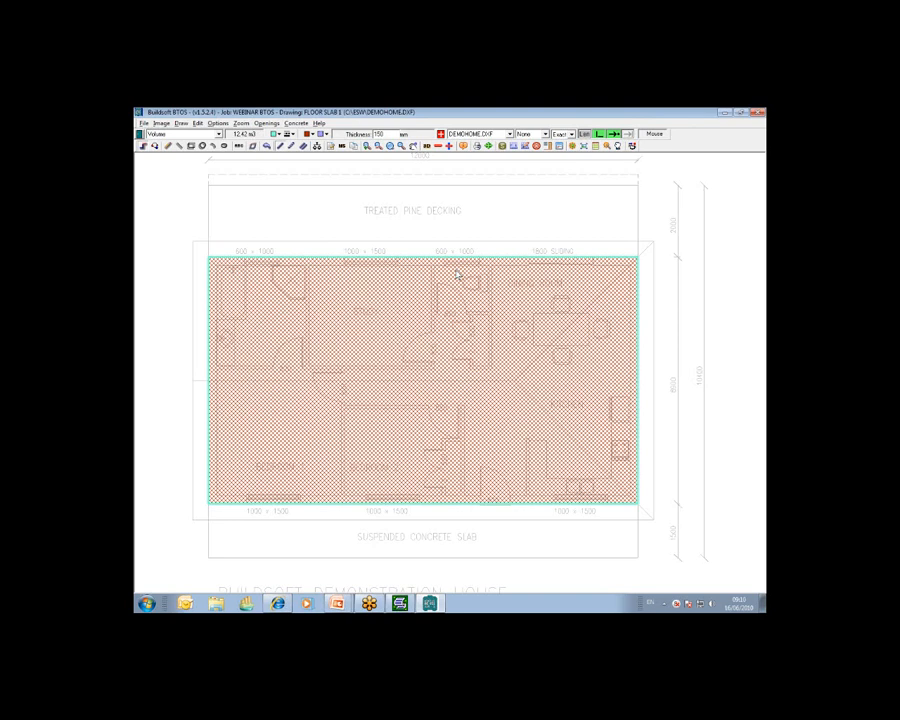
pyautogui.click(427, 146)
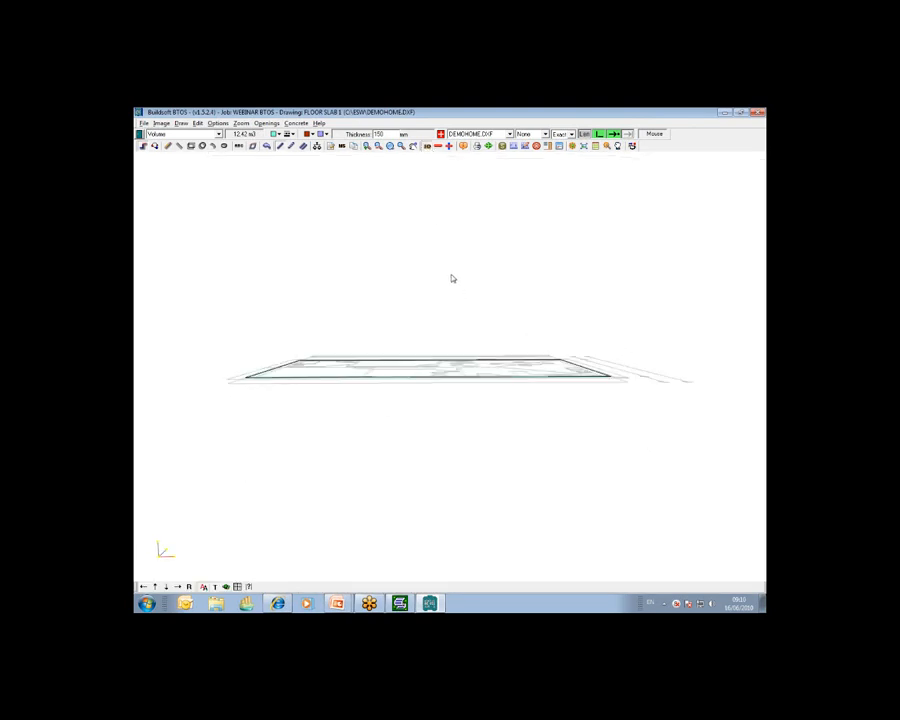
pyautogui.click(428, 148)
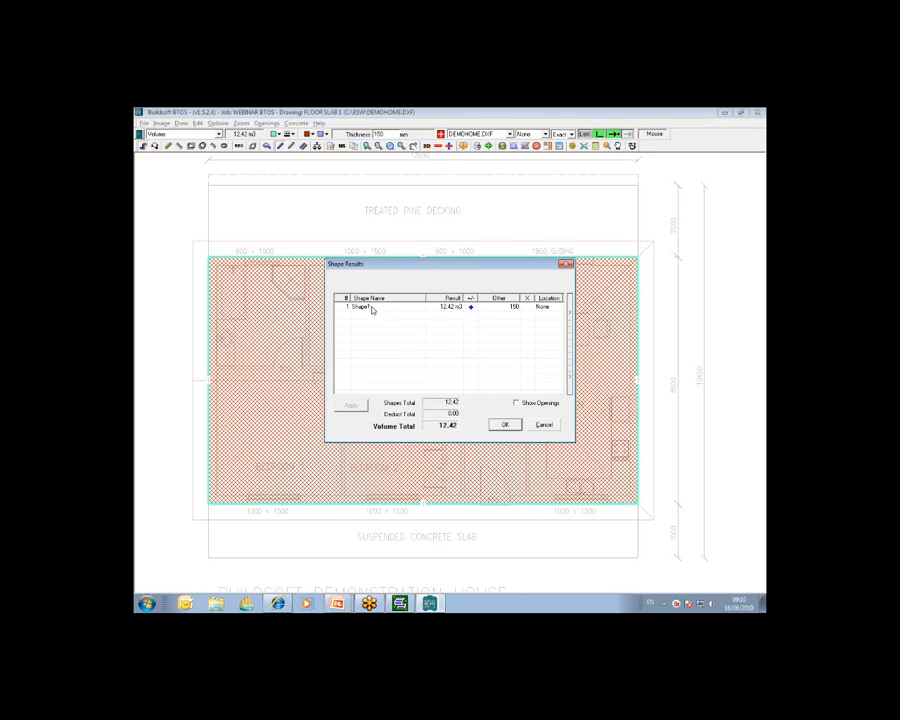
# - Rename the floor slab shape as "slab" in the shape results and expand the list to its display settings
pyautogui.click(368, 306)
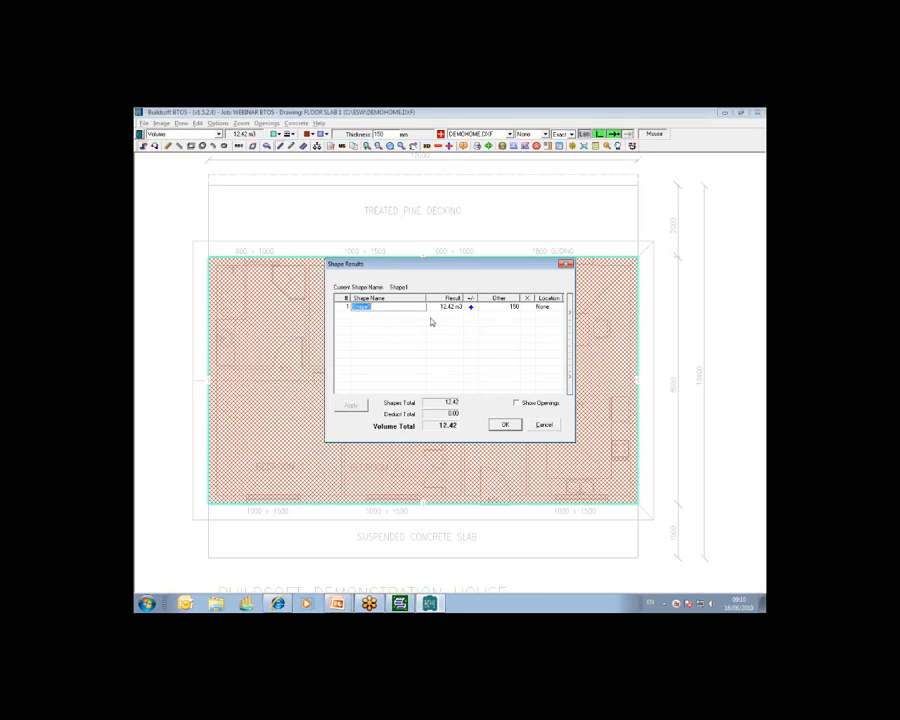
pyautogui.write('s')
pyautogui.click(431, 321)
pyautogui.click(571, 320)
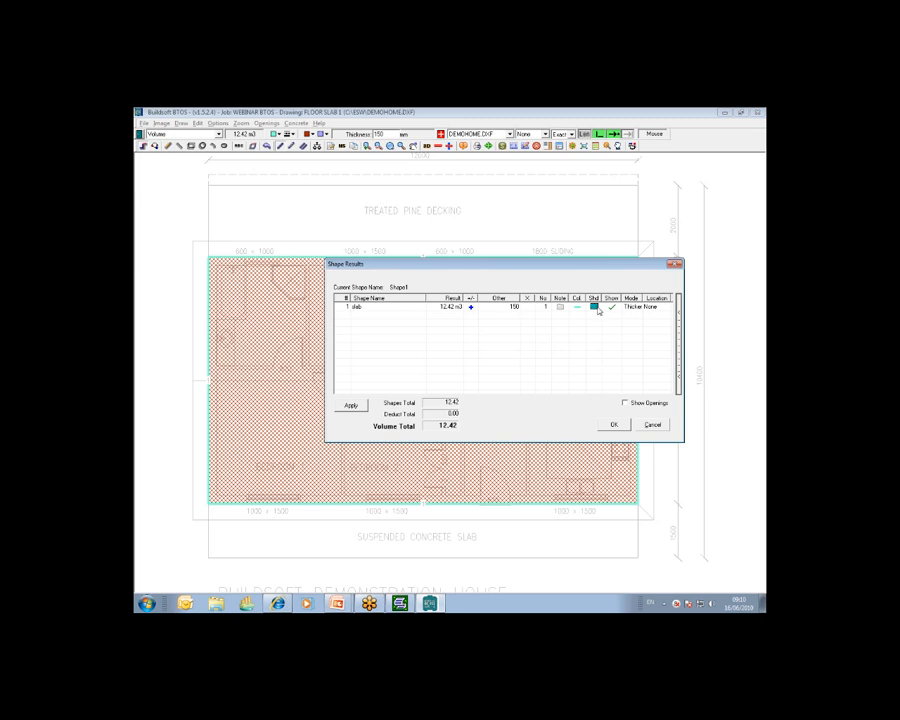
# - Change the slab shape's shading to diagonal lines and its outline colour to purple, and apply the changes
pyautogui.click(598, 310)
pyautogui.click(599, 325)
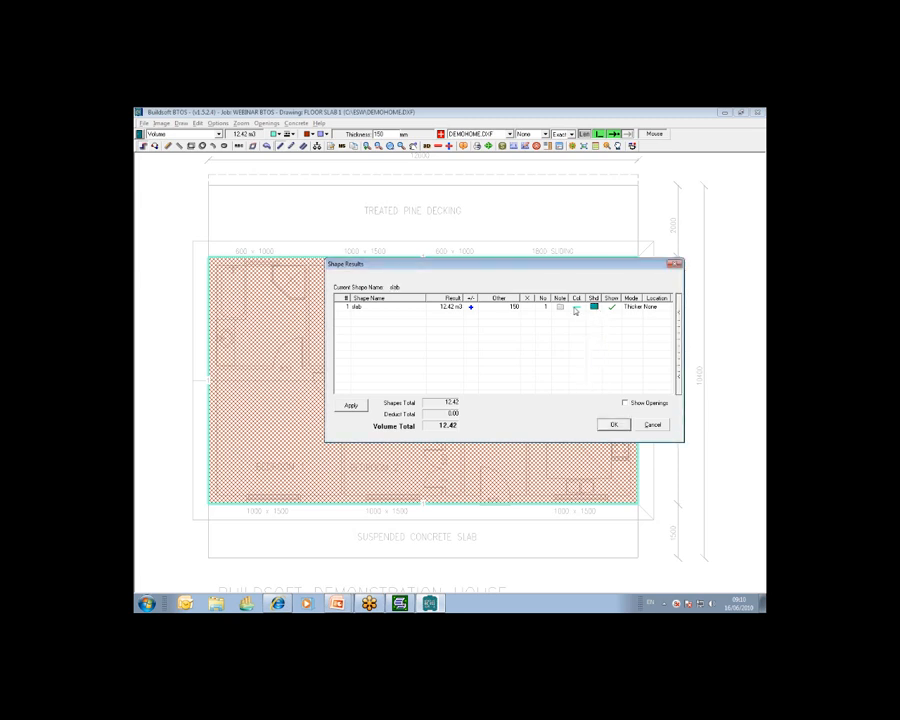
pyautogui.click(577, 308)
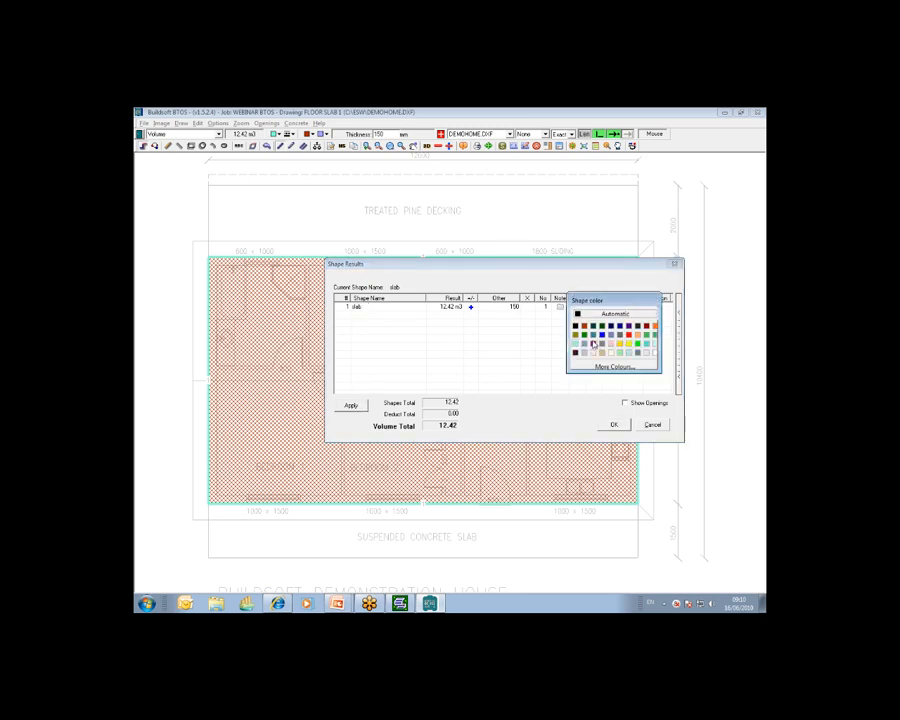
pyautogui.click(584, 326)
pyautogui.click(615, 426)
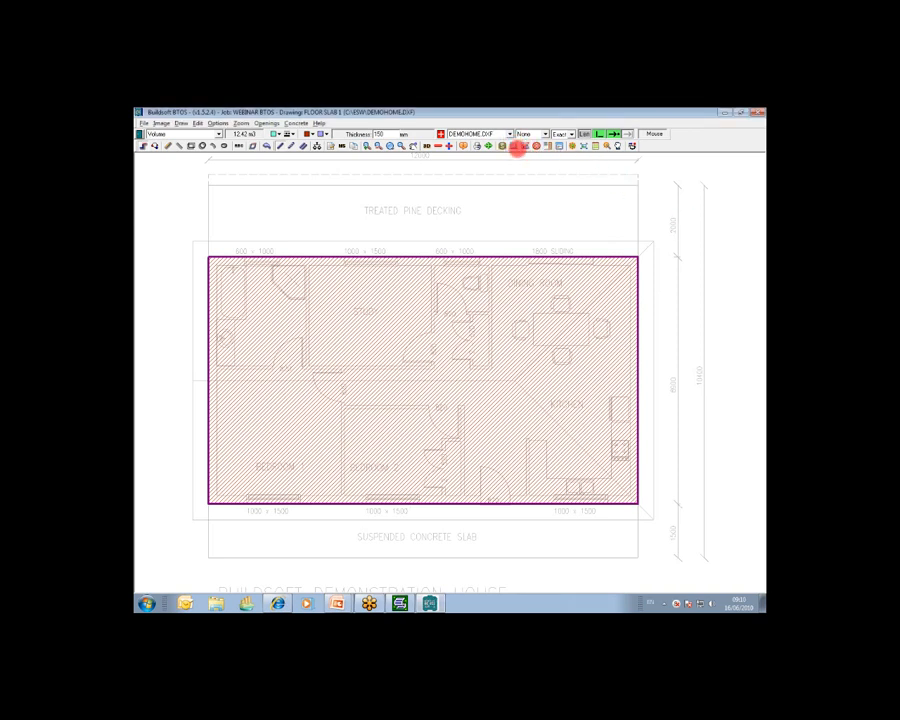
# - Show the side lengths on the slab outline and feed its volume back into the estimate's trade breakup
pyautogui.click(515, 147)
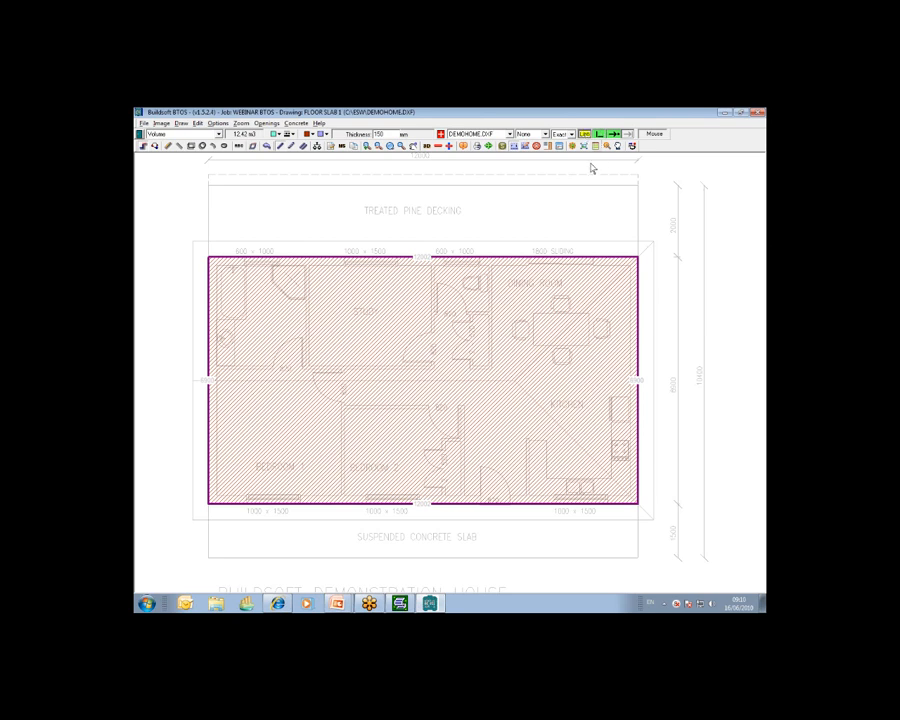
pyautogui.click(140, 134)
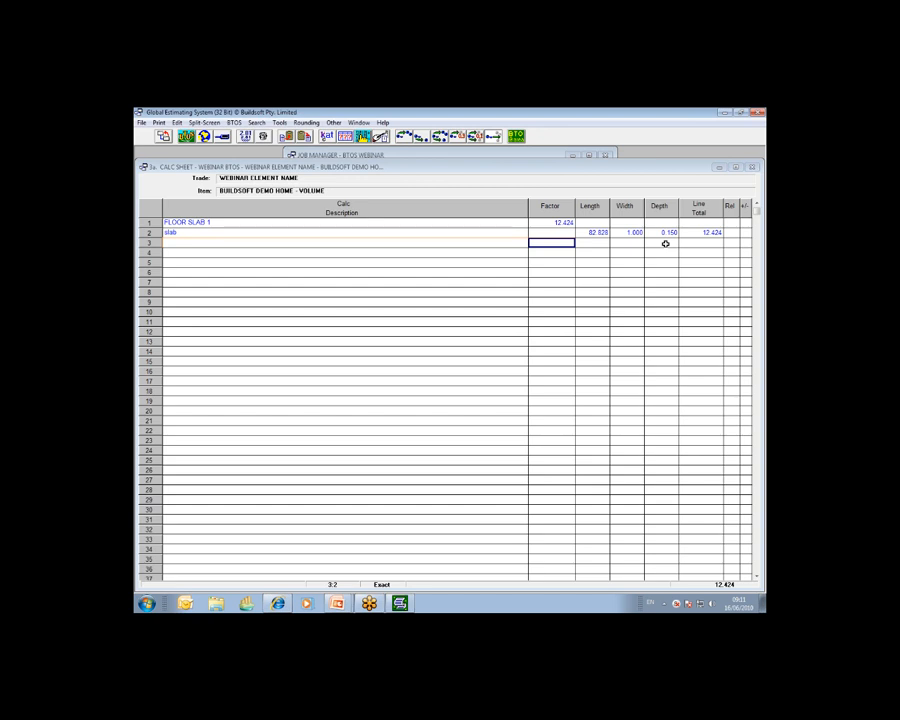
pyautogui.click(164, 138)
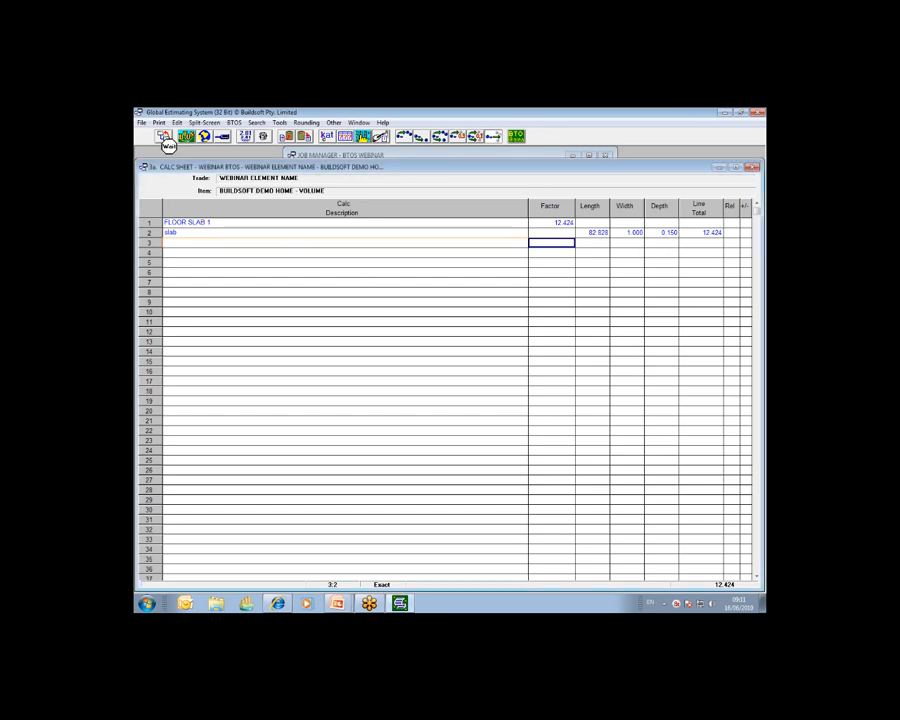
# - Open the calc sheet of the VERTICAL AREA LESS OPES item and describe its first line as "WALL AREA STUDY LESS OPES1"
pyautogui.click(586, 249)
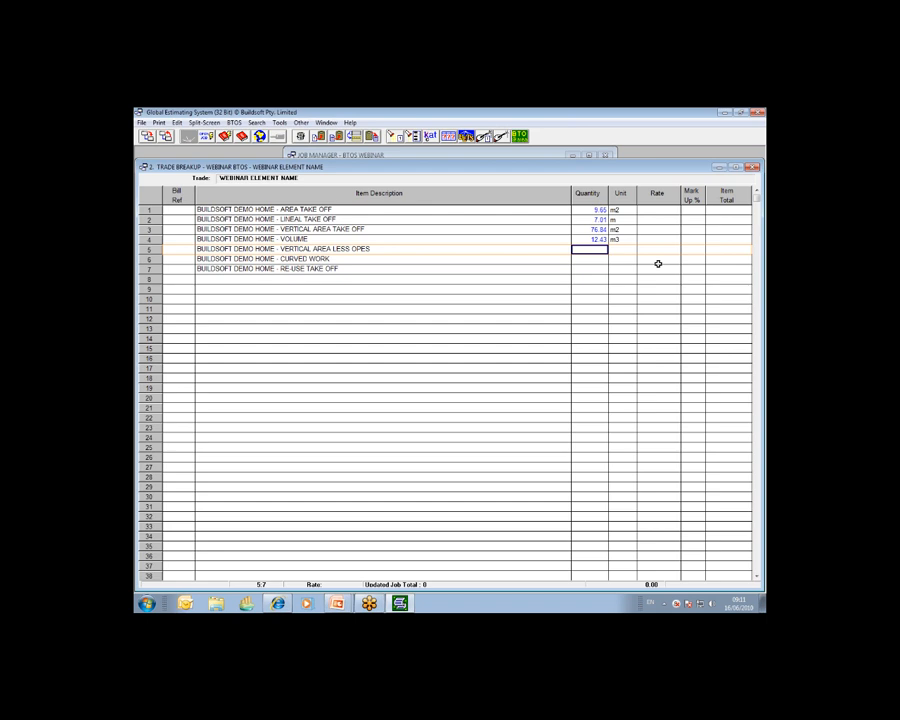
pyautogui.doubleClick(593, 249)
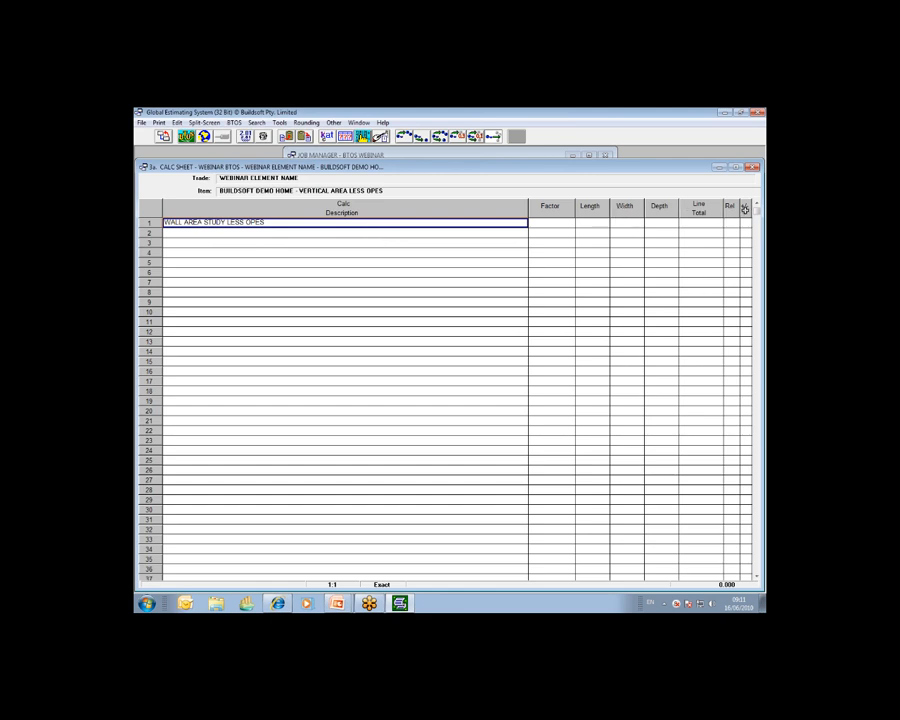
pyautogui.click(755, 206)
pyautogui.click(203, 163)
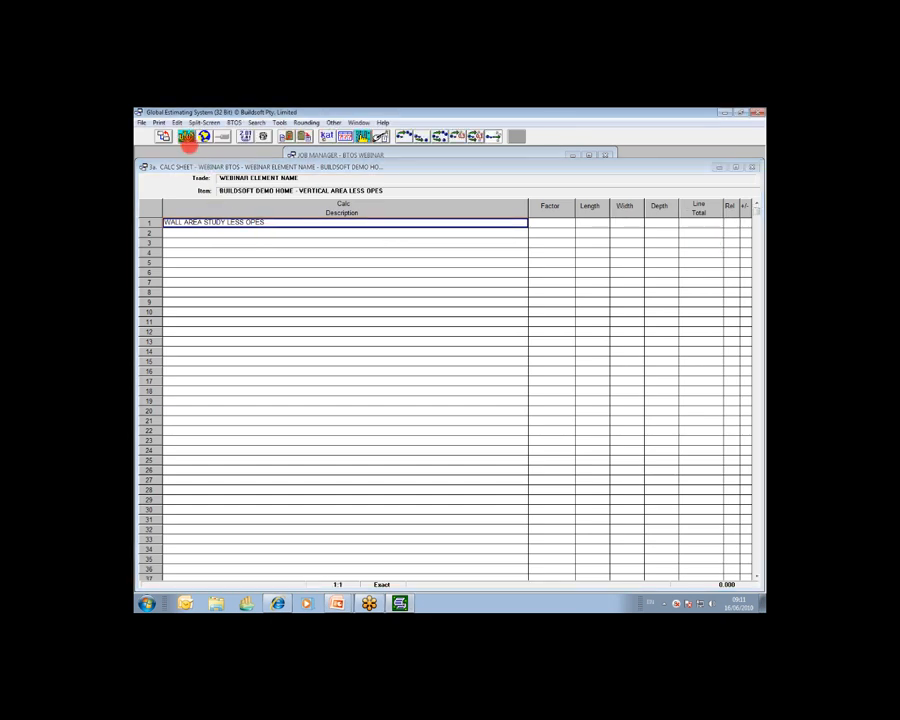
pyautogui.click(241, 224)
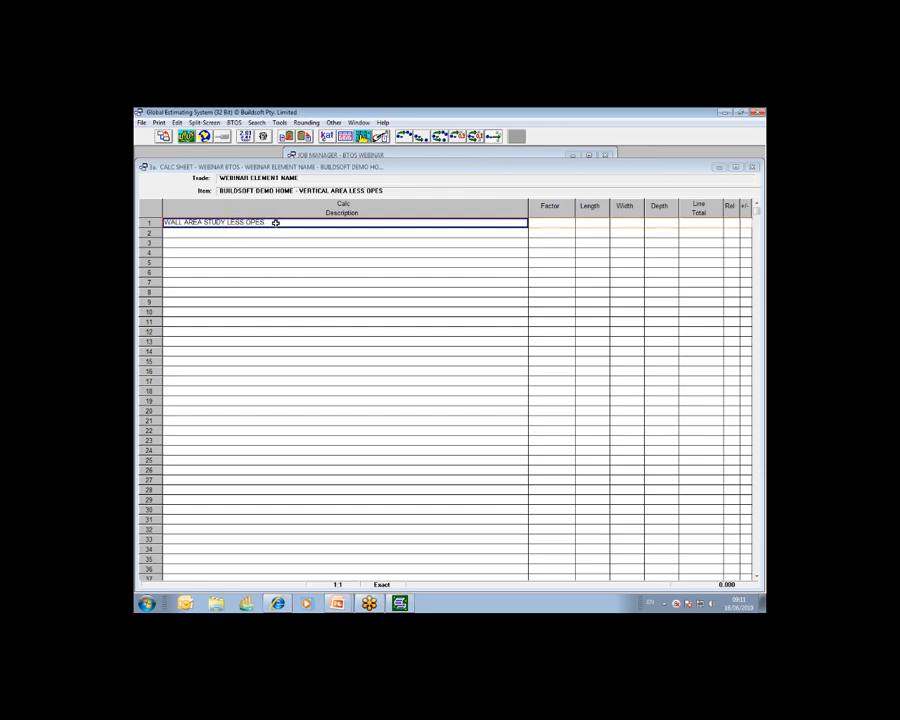
pyautogui.click(275, 222)
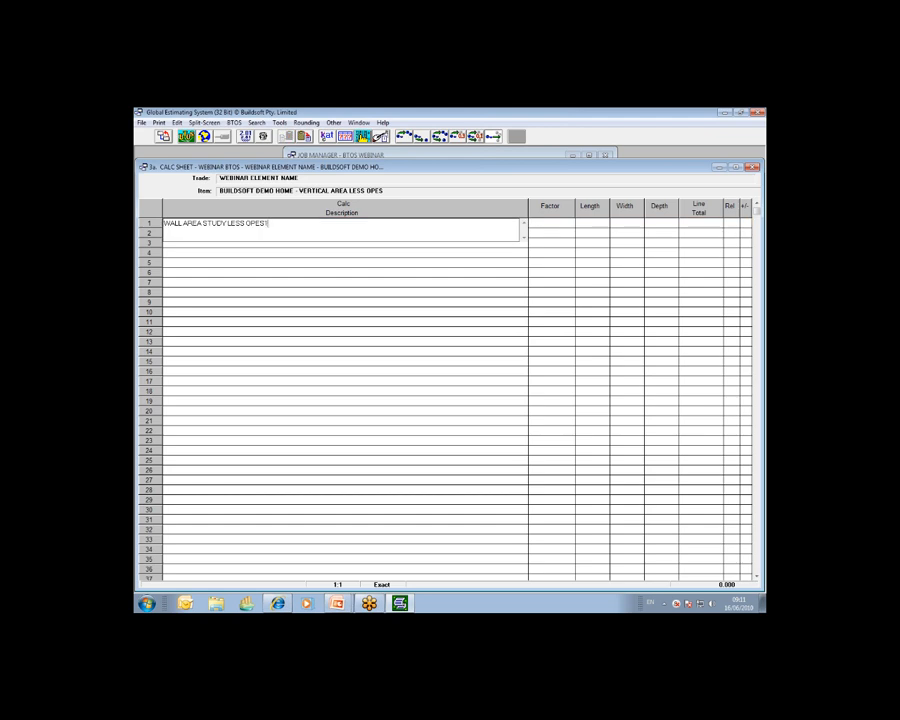
pyautogui.press('Tab')
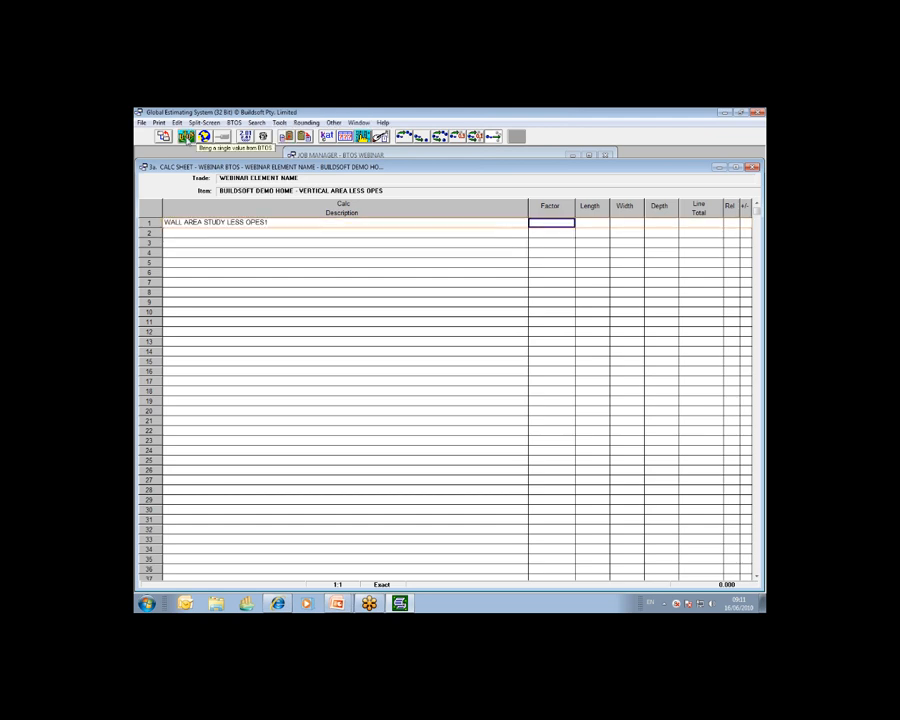
# - Open a BTOS take-off drawing for the WALL AREA STUDY LESS OPES1 calc line
pyautogui.click(188, 139)
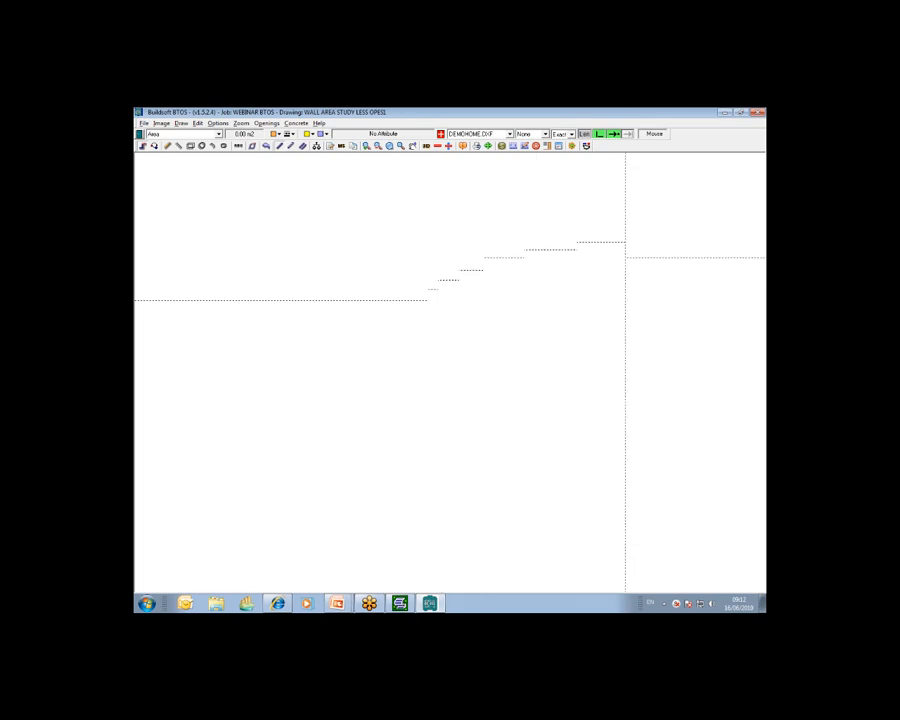
pyautogui.click(758, 204)
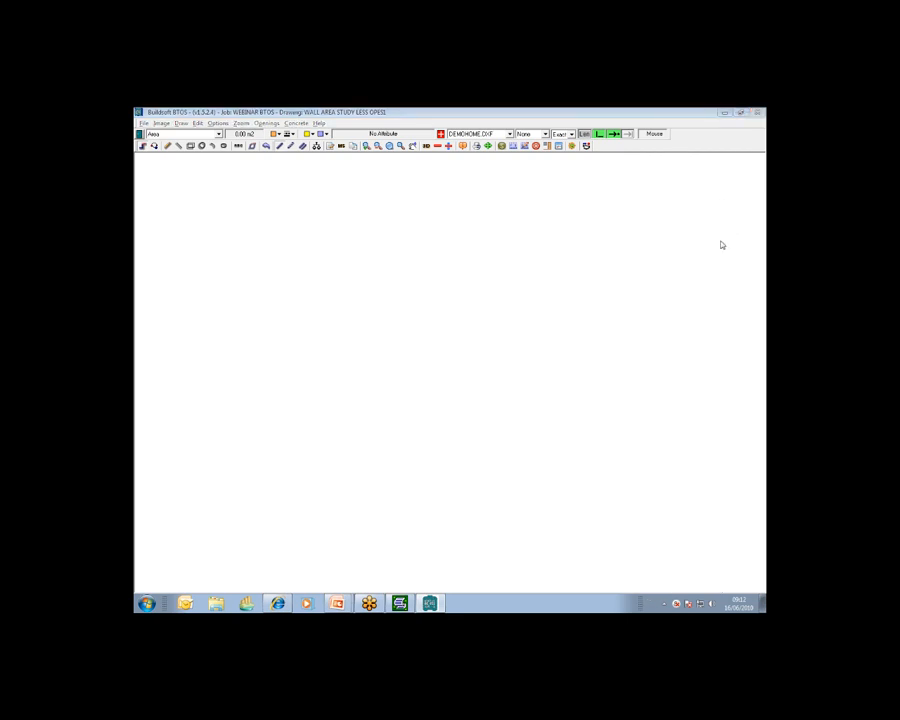
pyautogui.click(722, 244)
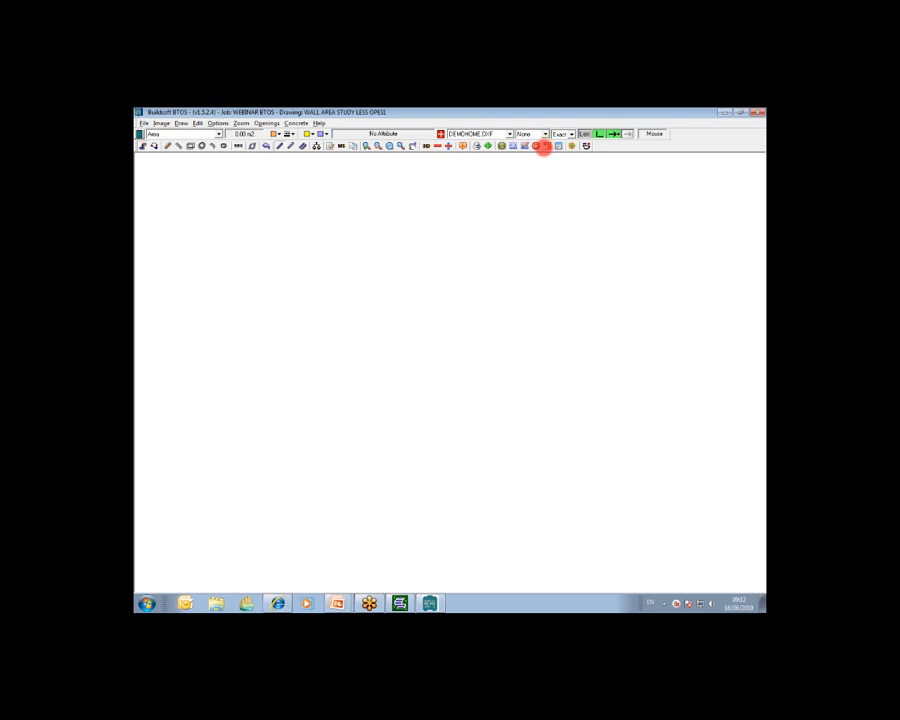
# - Start adding an opening definition and set its opening type to Window
pyautogui.click(548, 146)
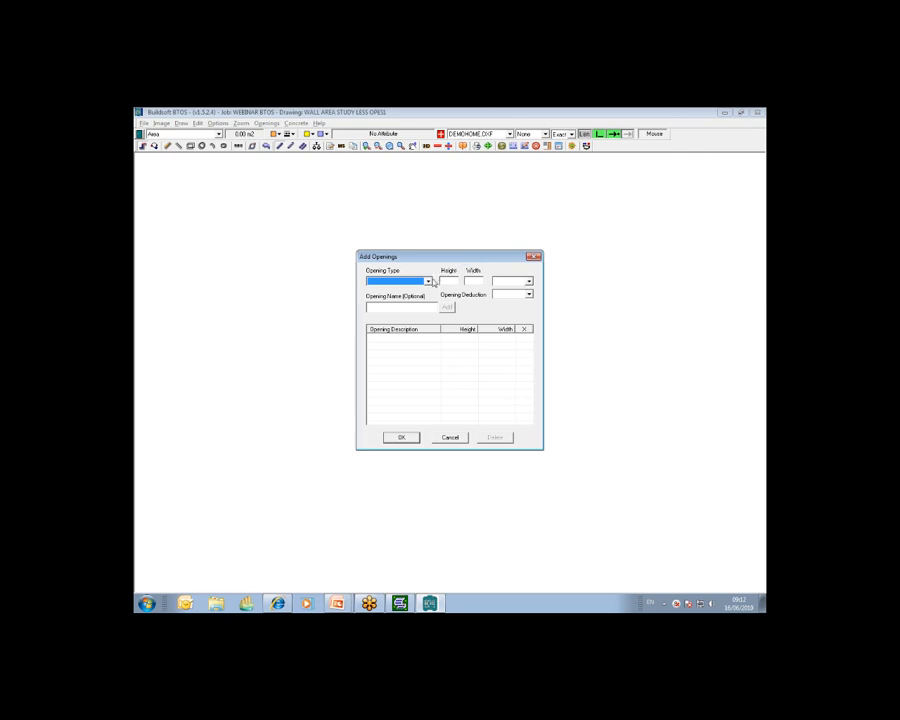
pyautogui.click(763, 211)
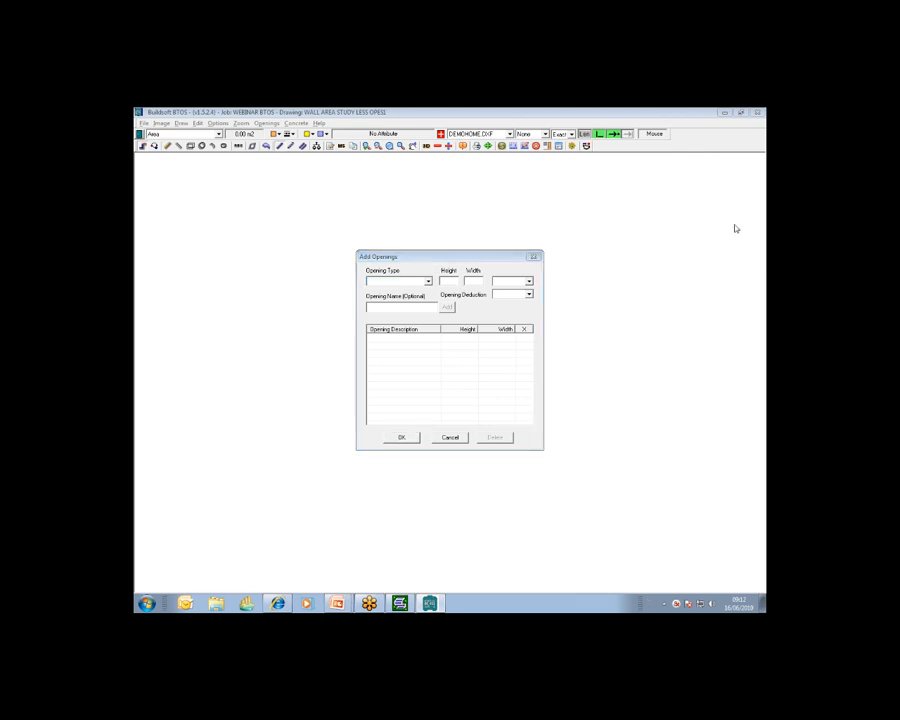
pyautogui.click(428, 270)
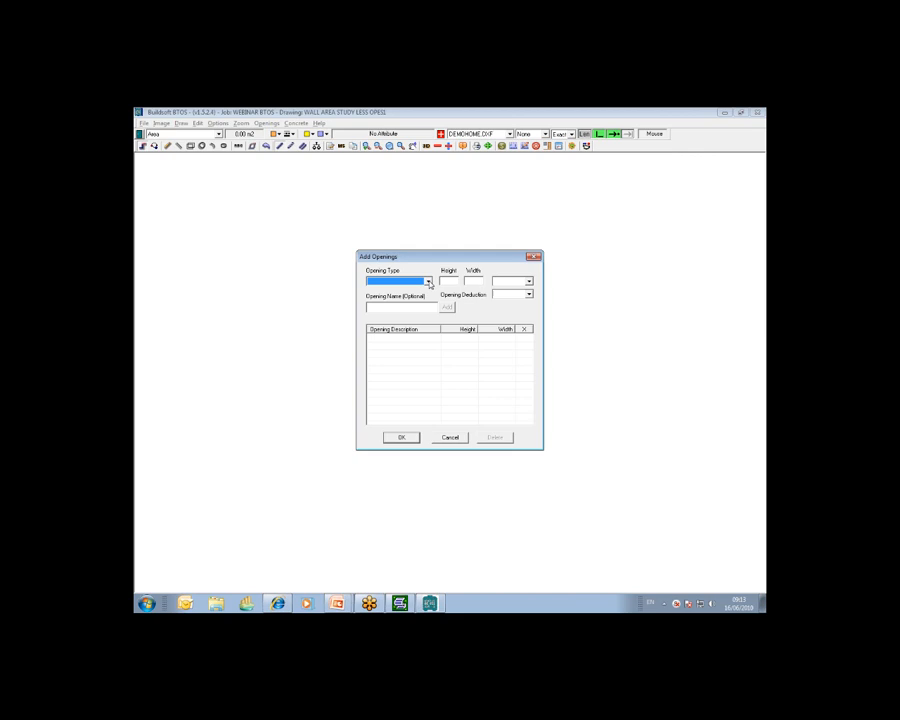
pyautogui.click(428, 281)
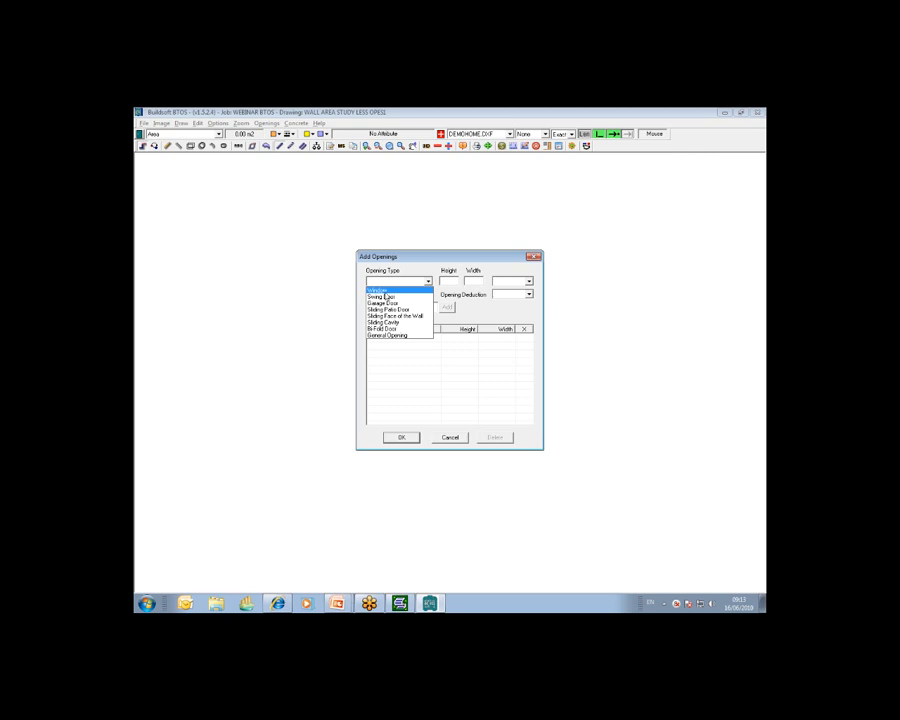
pyautogui.click(384, 291)
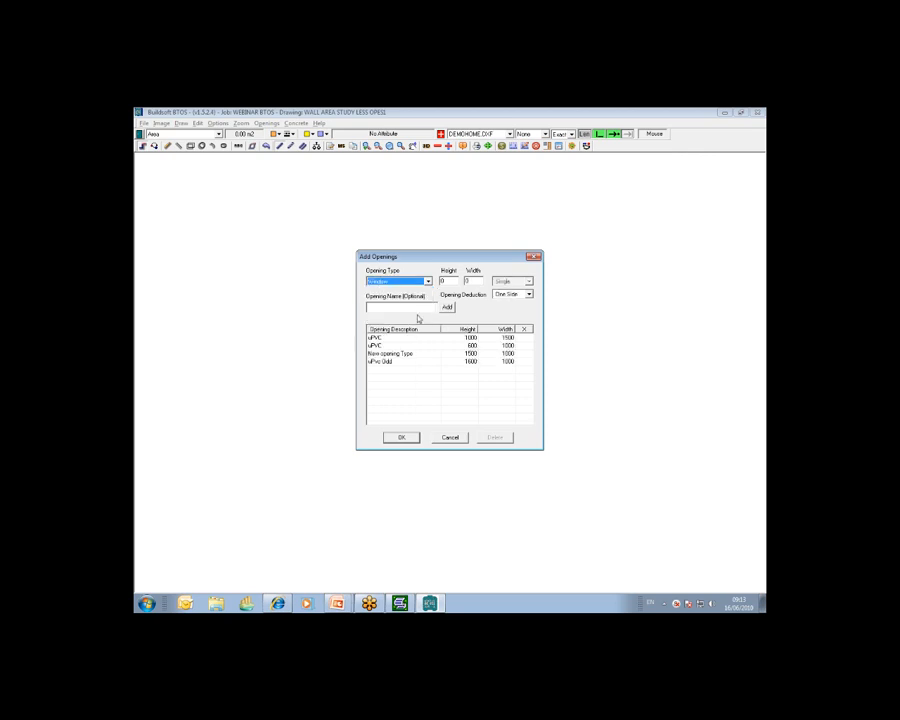
# - Name the new window opening "Standard uPvc Window"
pyautogui.click(393, 342)
pyautogui.click(386, 308)
pyautogui.write('Standard')
pyautogui.write(' uP')
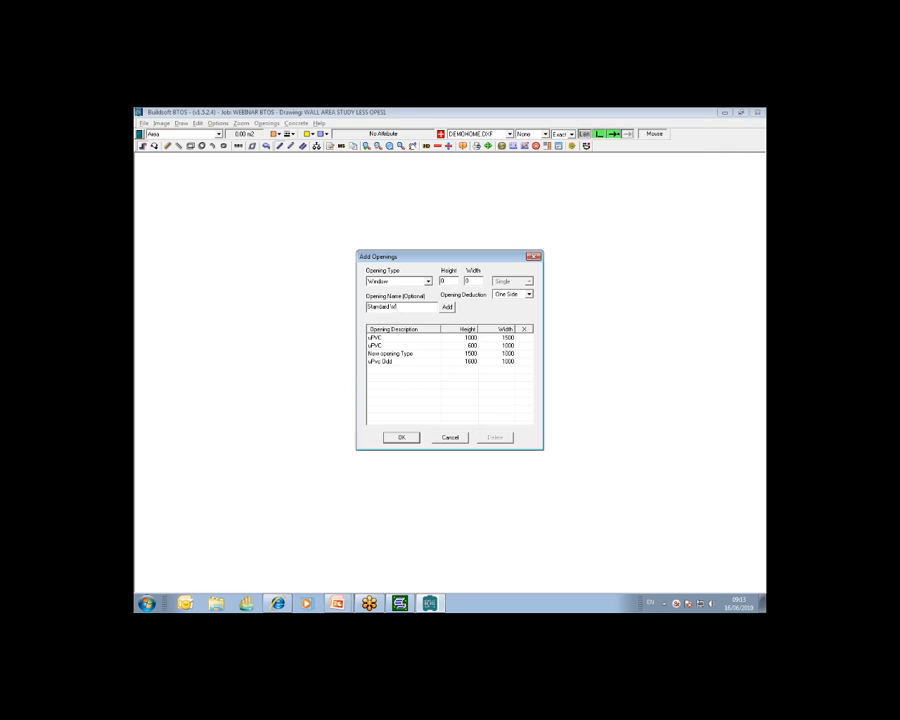
pyautogui.write('vc Window')
# - Set the window opening's height to 1200 and width to 1000, and add it to the openings list
pyautogui.moveTo(447, 281); pyautogui.dragTo(438, 281)
pyautogui.write('1200')
pyautogui.press('Tab')
pyautogui.write('15')
pyautogui.press('BackSpace')
pyautogui.write('000')
pyautogui.click(761, 202)
pyautogui.click(464, 306)
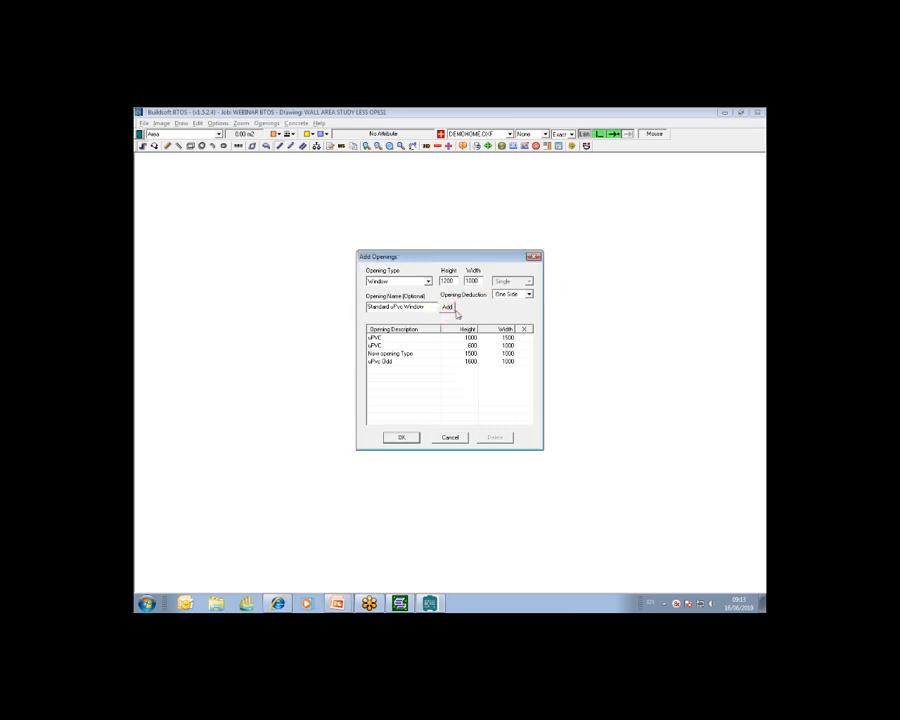
pyautogui.click(448, 307)
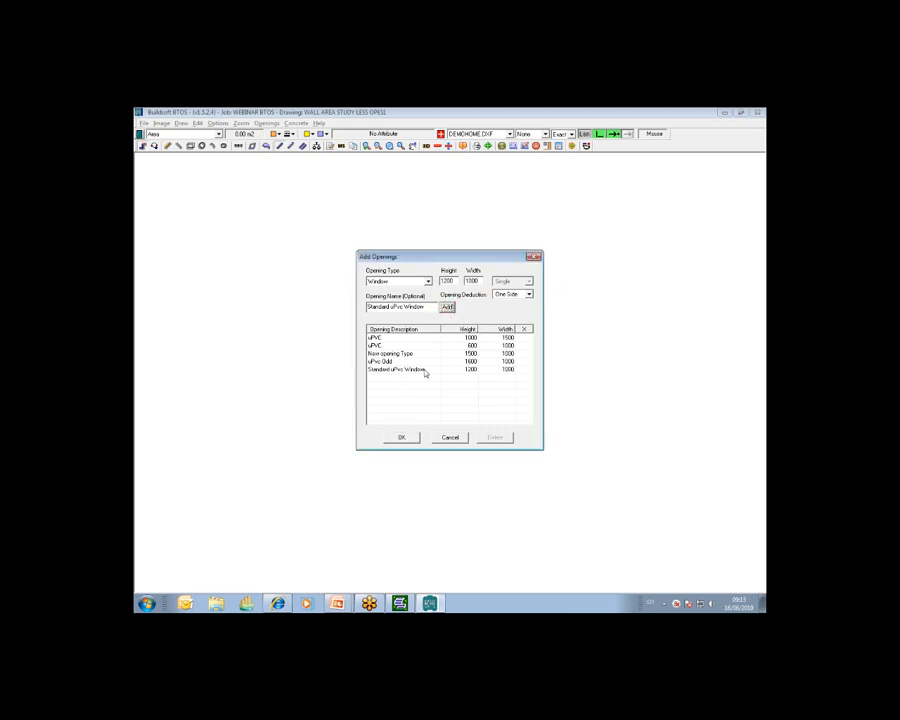
# - Review the openings defined under the Swing Door type and close the openings dialog without adding one
pyautogui.click(449, 437)
pyautogui.click(429, 282)
pyautogui.click(399, 297)
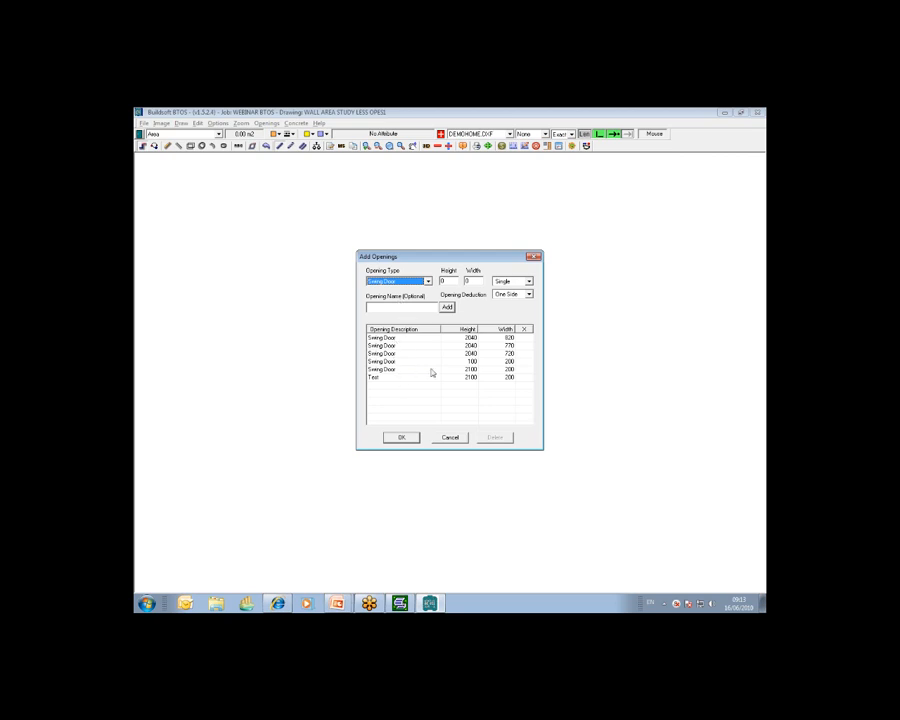
pyautogui.click(379, 310)
pyautogui.moveTo(449, 281)
pyautogui.mouseDown()
pyautogui.moveTo(440, 284)
pyautogui.moveTo(456, 281)
pyautogui.mouseUp()
pyautogui.click(406, 442)
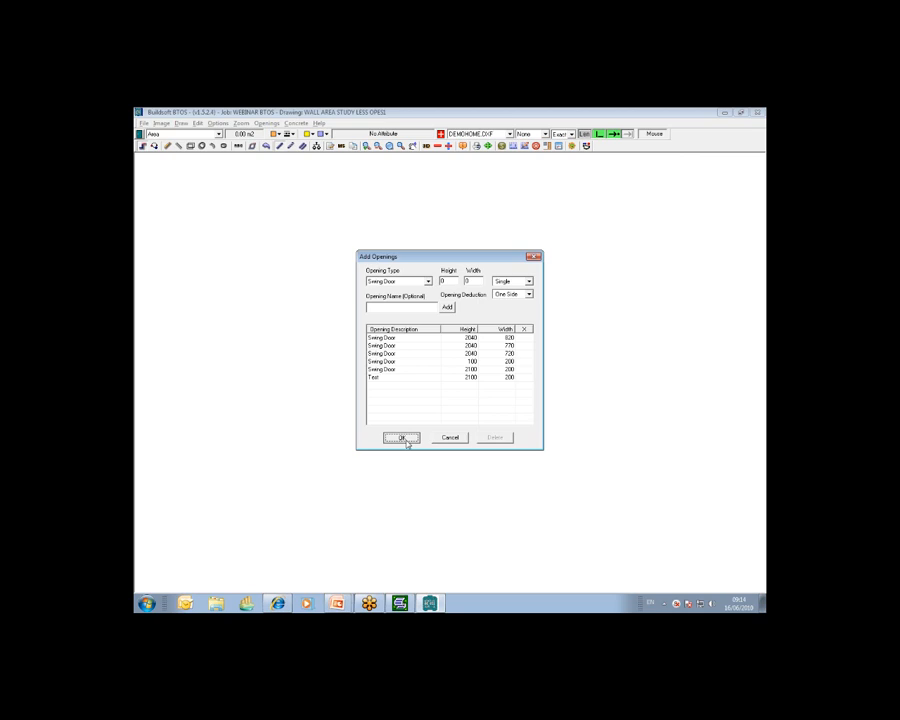
pyautogui.click(494, 377)
pyautogui.click(452, 437)
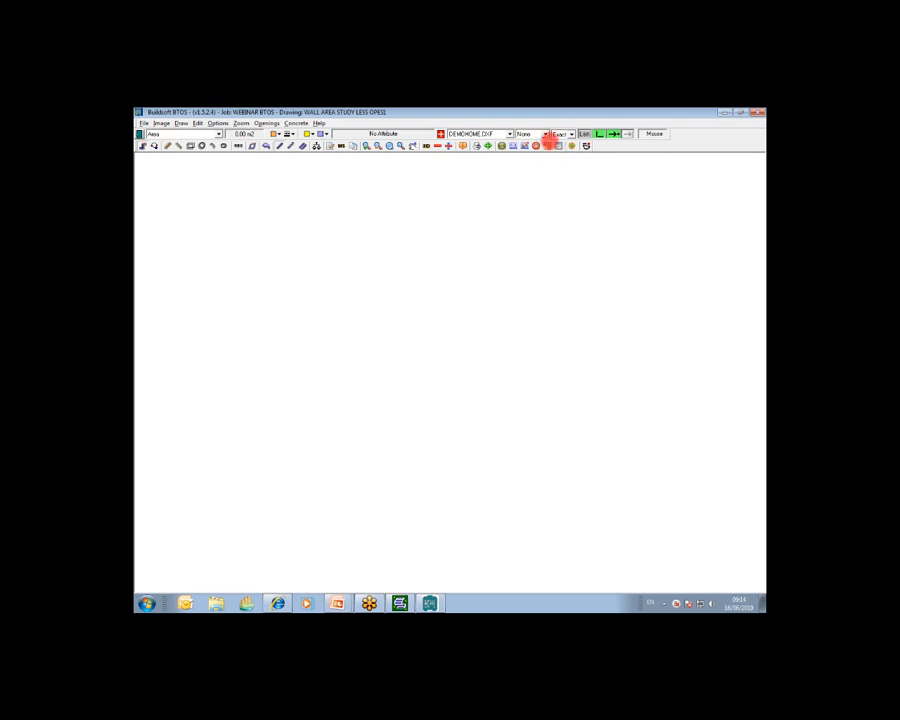
# - Set the measurement type to Vertical Area Less Openings with a wall height of 2400 mm
pyautogui.click(217, 134)
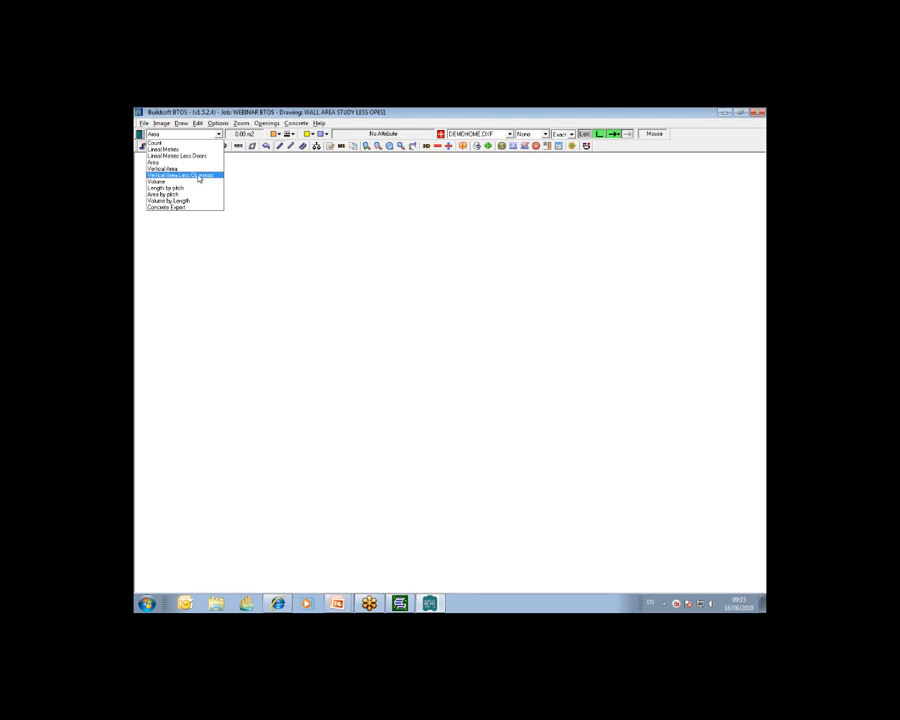
pyautogui.click(199, 176)
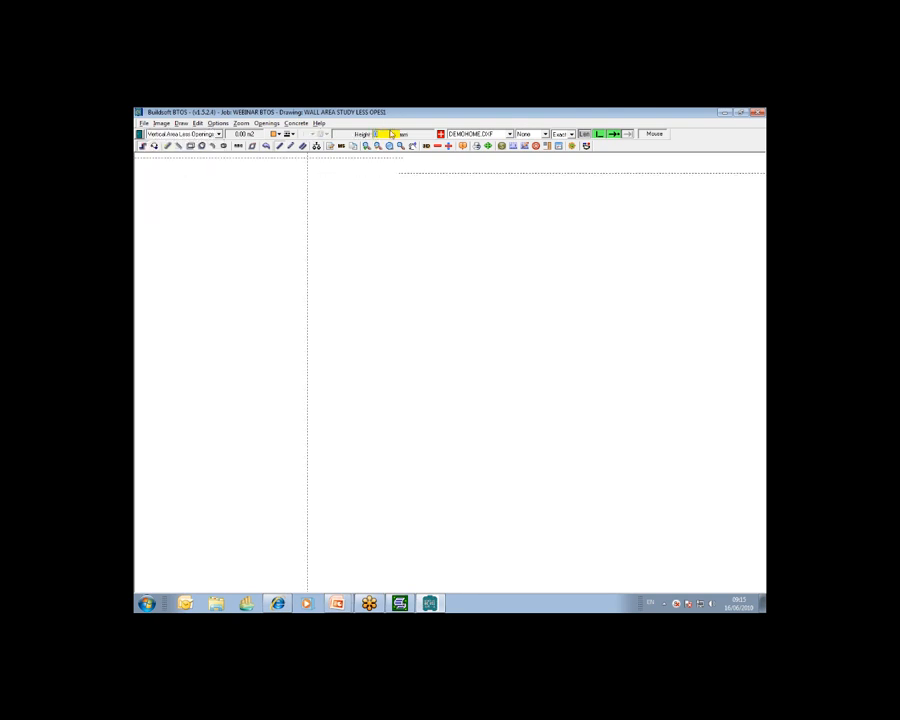
pyautogui.click(757, 205)
pyautogui.click(728, 232)
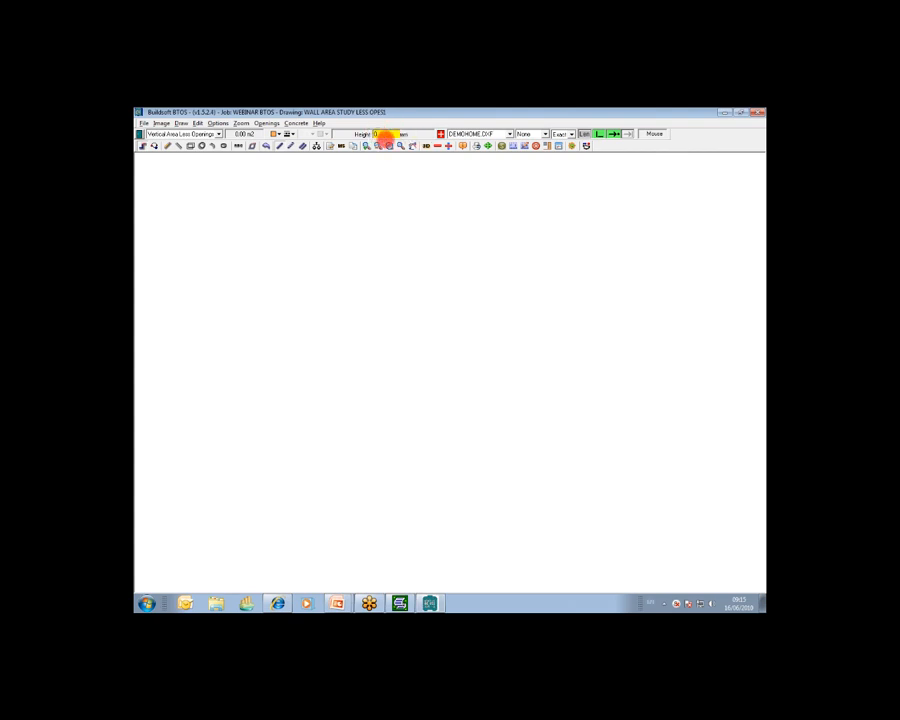
pyautogui.doubleClick(376, 134)
pyautogui.write('3')
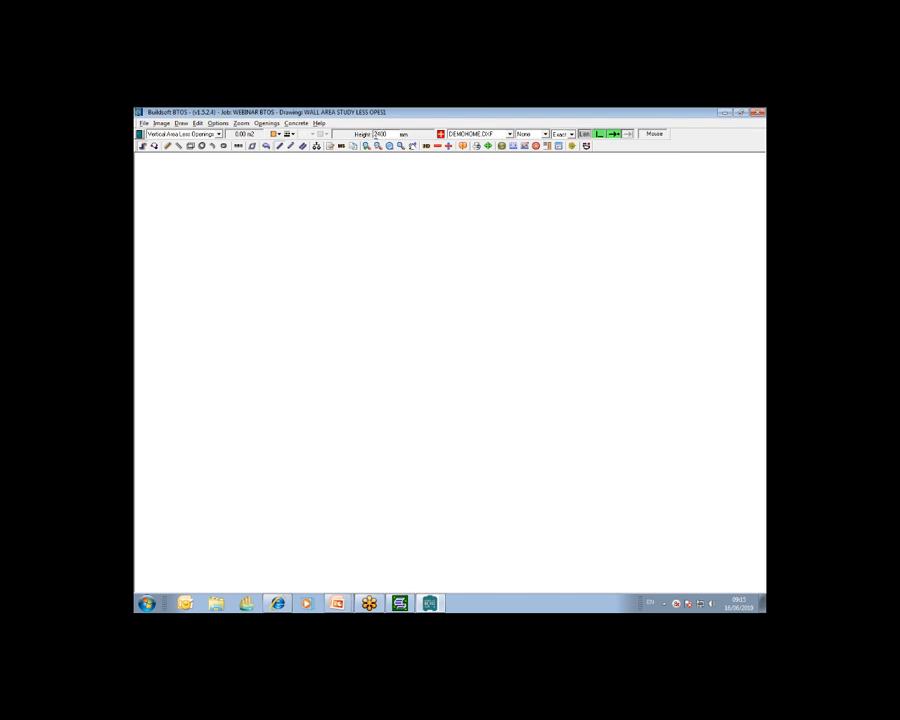
pyautogui.click(759, 206)
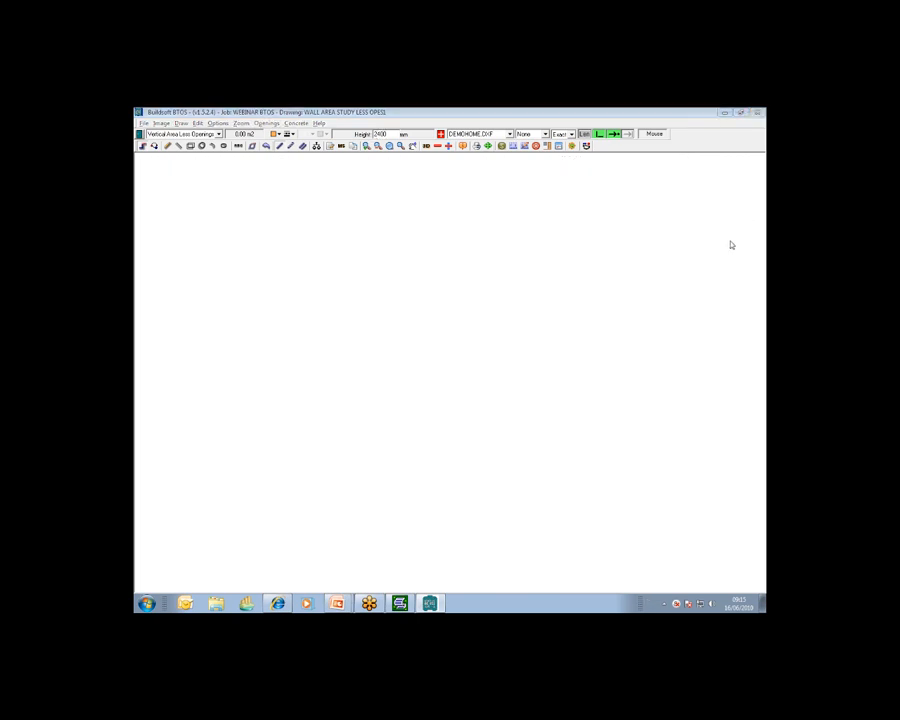
pyautogui.click(346, 205)
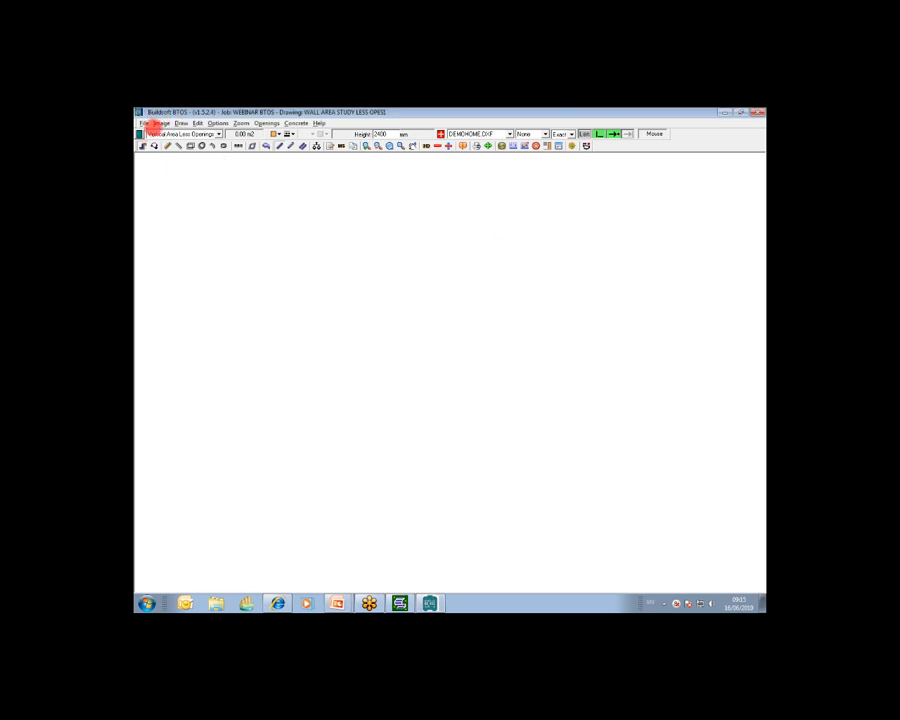
# - Load the DEMOHOME.DXF plan image from the current job into the drawing
pyautogui.click(163, 124)
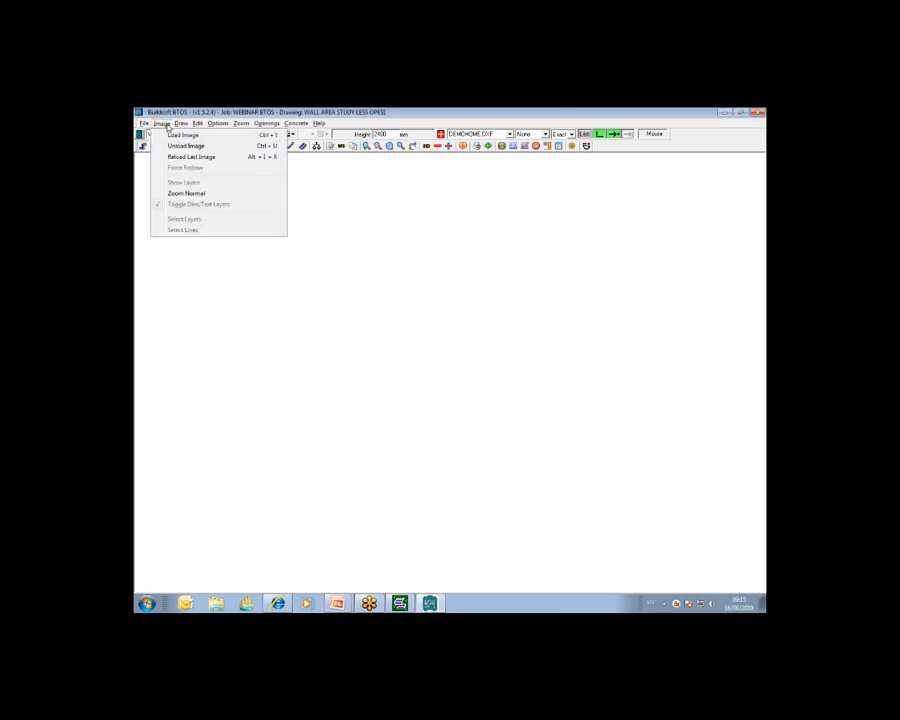
pyautogui.click(199, 144)
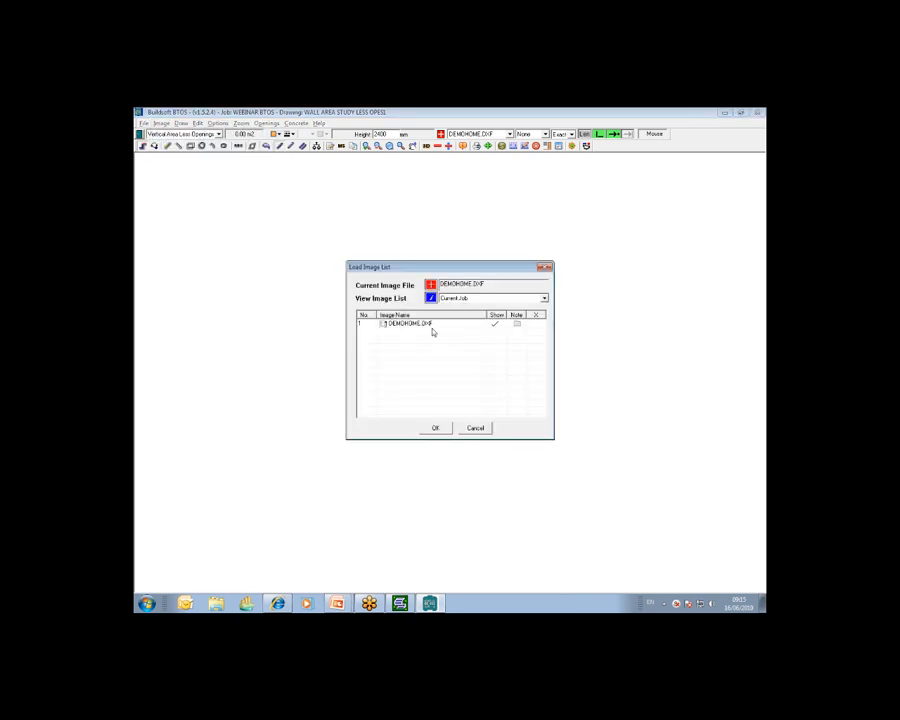
pyautogui.click(435, 428)
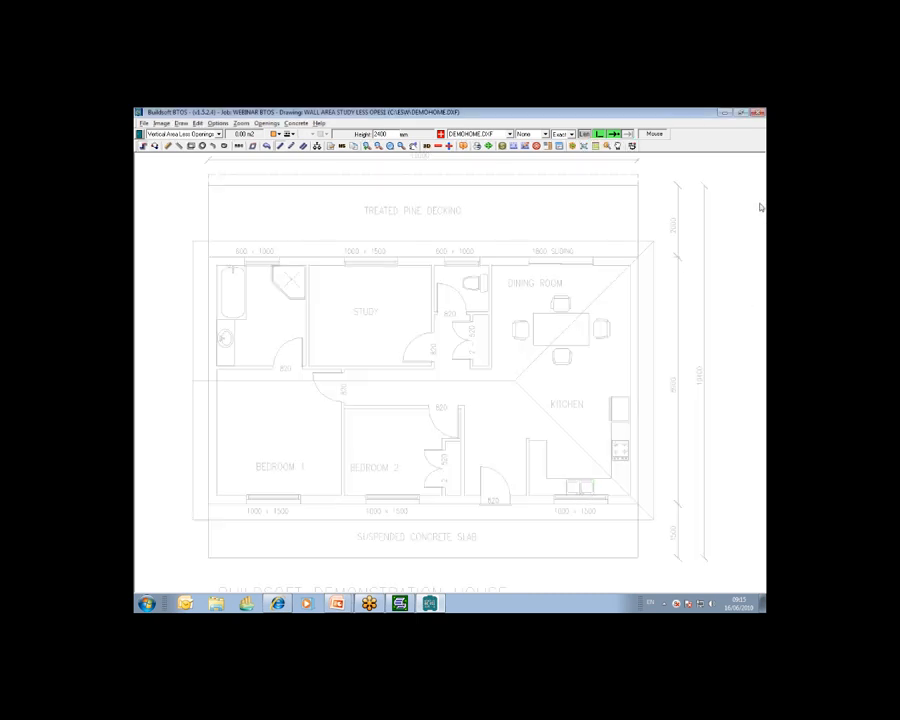
pyautogui.click(728, 247)
# - Trace the inside faces of all four study walls as a closed outline to measure their vertical area
pyautogui.click(390, 146)
pyautogui.click(292, 249)
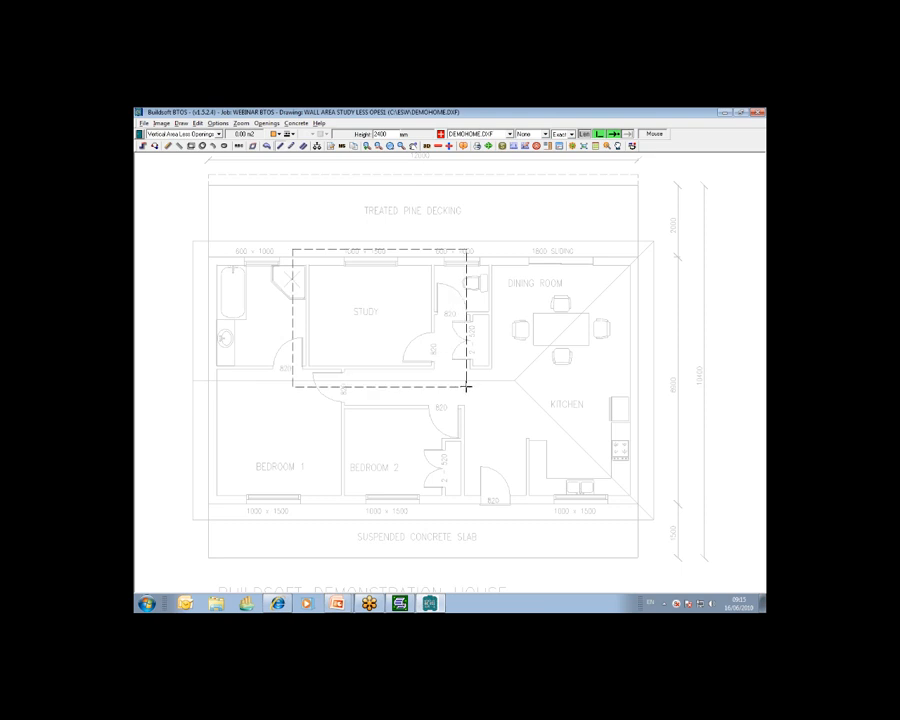
pyautogui.click(465, 386)
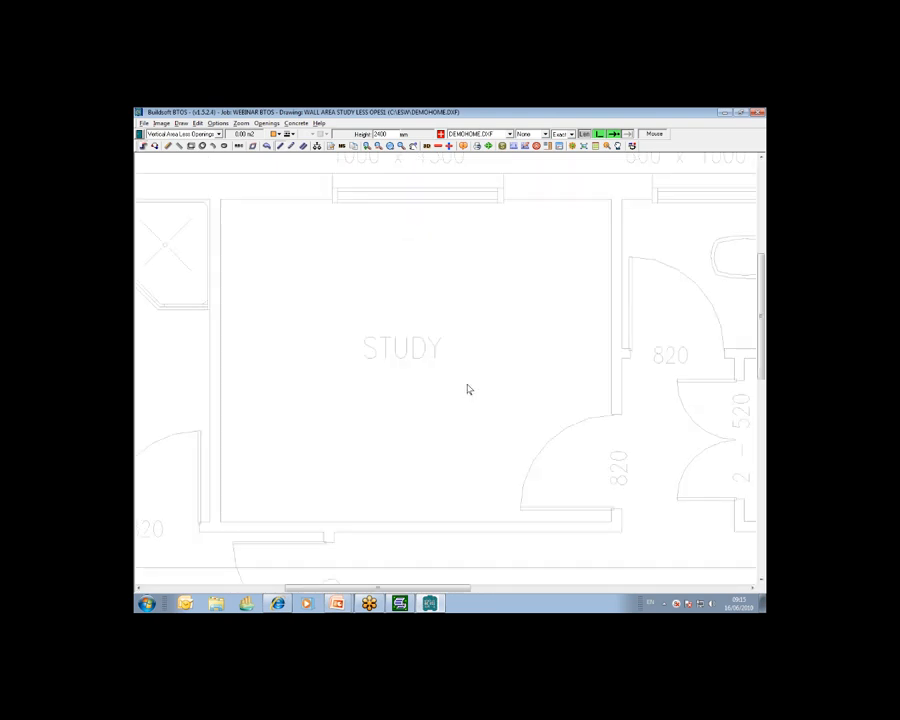
pyautogui.click(226, 200)
pyautogui.click(611, 200)
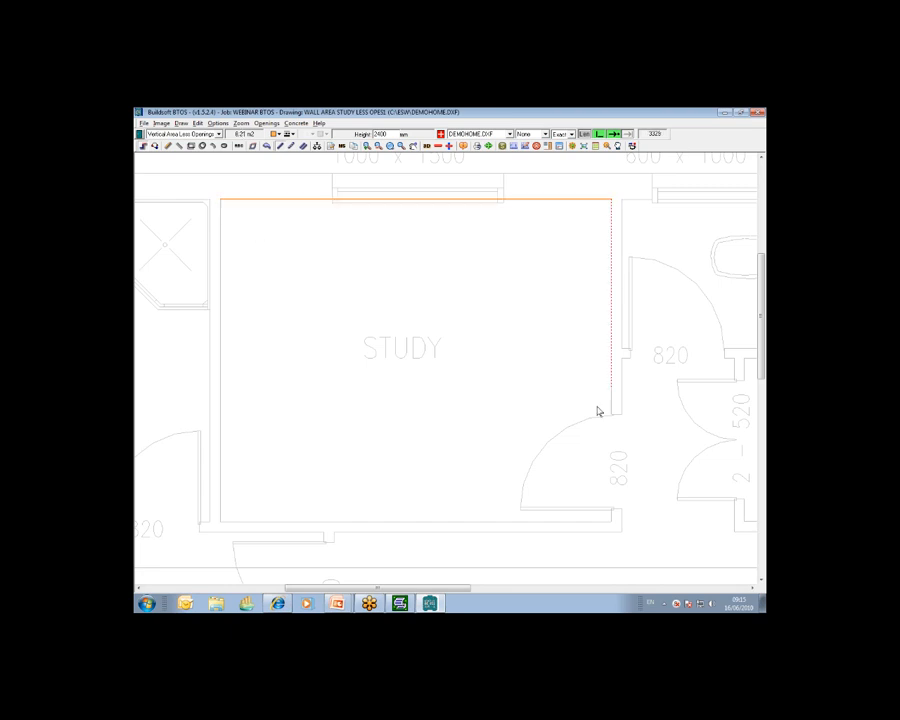
pyautogui.click(611, 518)
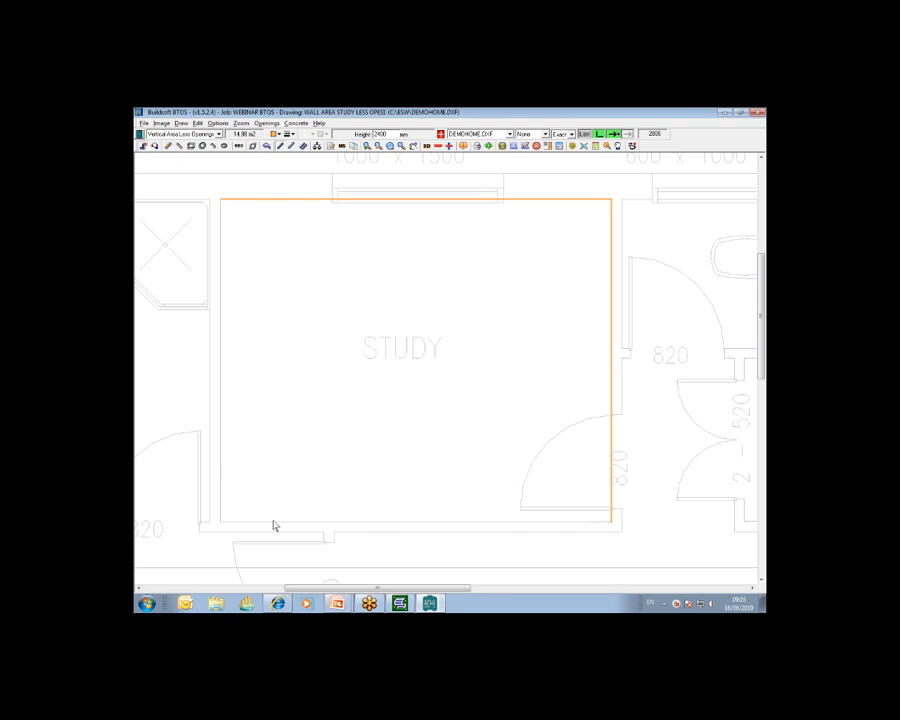
pyautogui.click(221, 521)
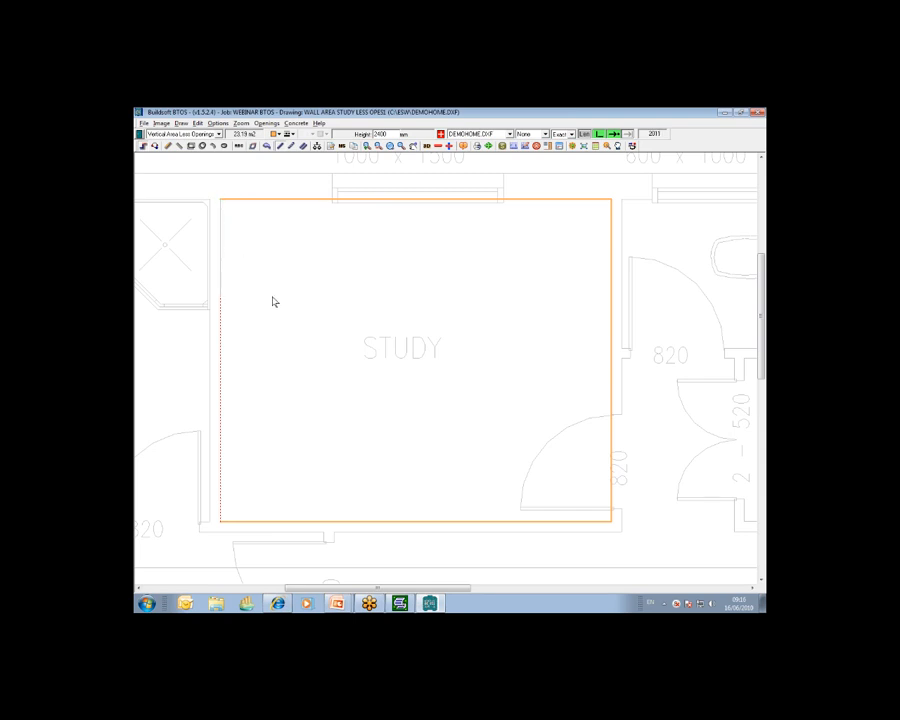
pyautogui.press('c')
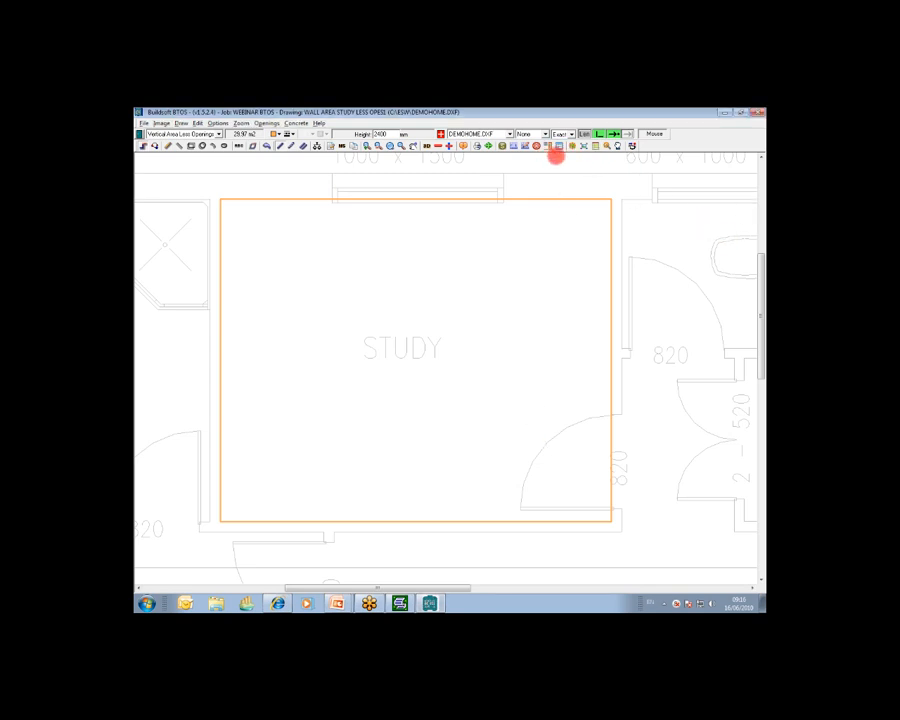
# - Deduct a uPVC window opening, 1000 high by 1500 wide, at the window in the study's upper wall
pyautogui.click(552, 147)
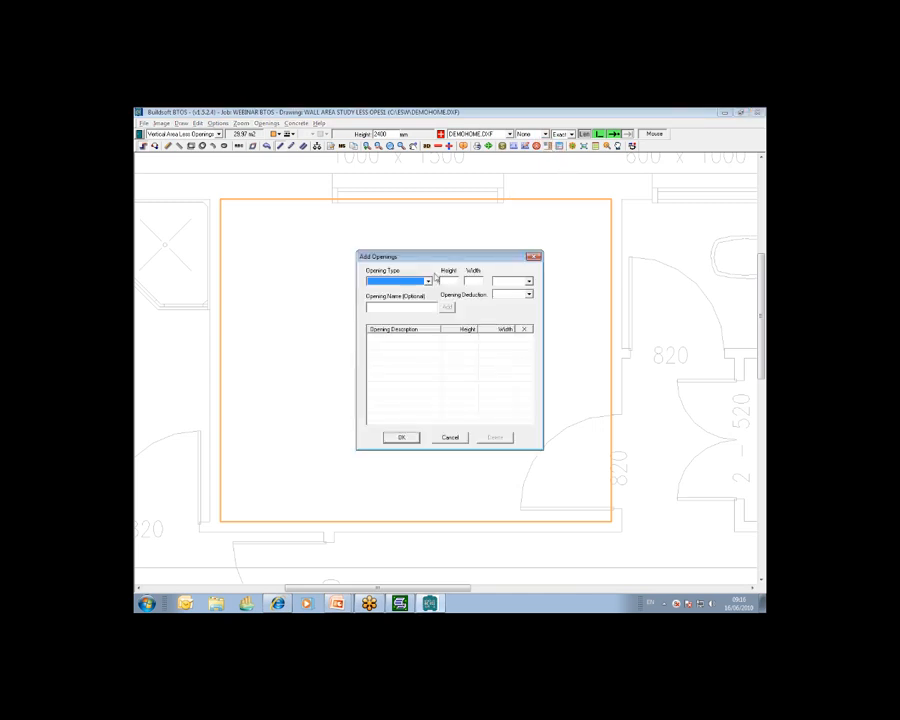
pyautogui.click(429, 281)
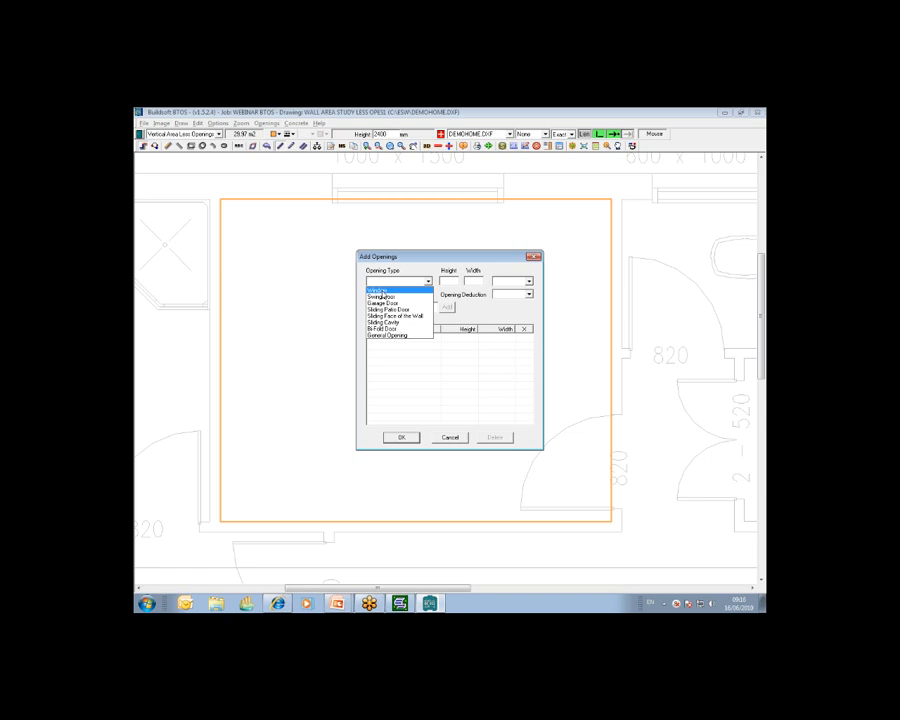
pyautogui.click(378, 290)
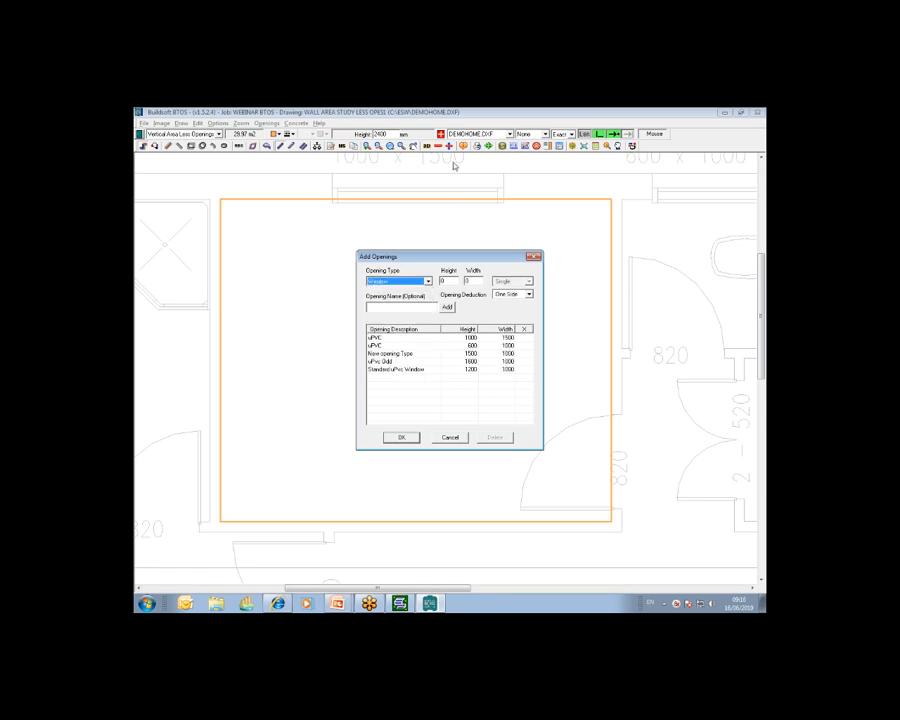
pyautogui.click(379, 339)
pyautogui.doubleClick(379, 339)
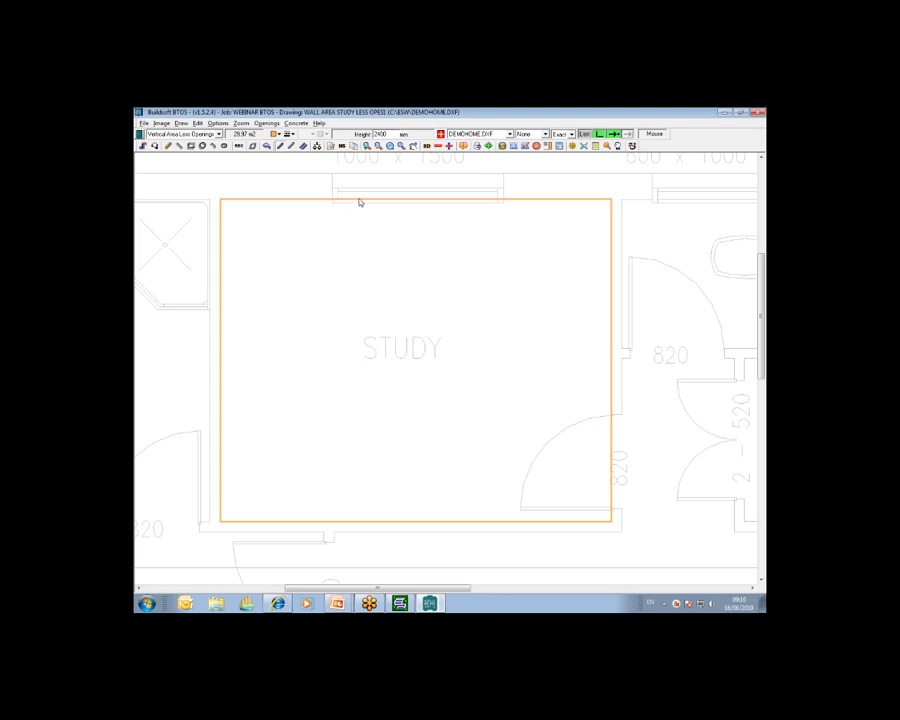
pyautogui.click(504, 202)
# - Deduct a single swing door opening, 2040 high by 820 wide, at the study's doorway, matching the plan's hinge side and swing
pyautogui.click(548, 146)
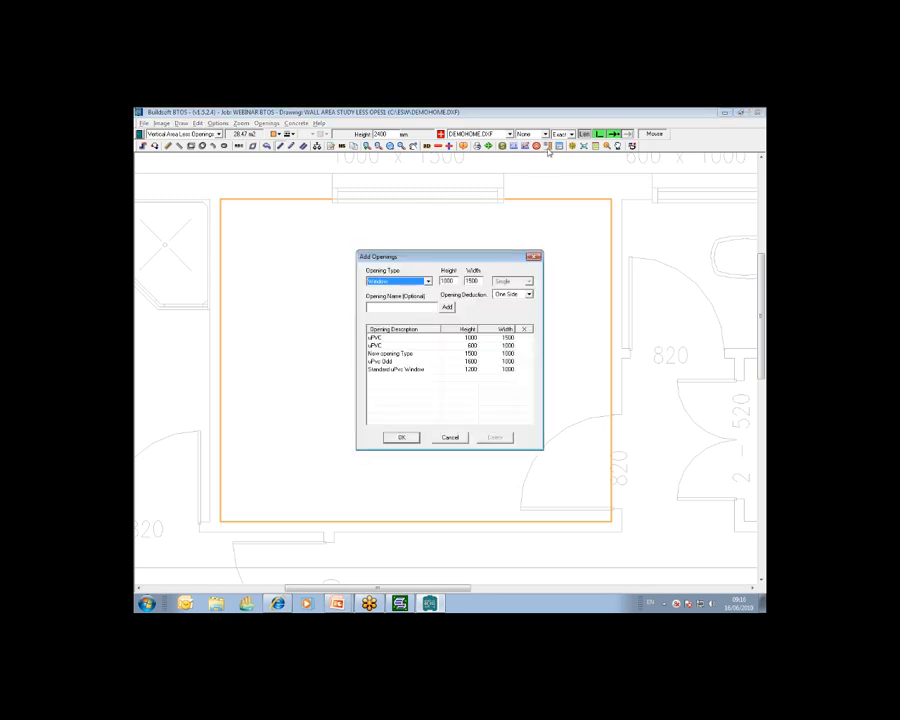
pyautogui.click(428, 281)
pyautogui.click(381, 297)
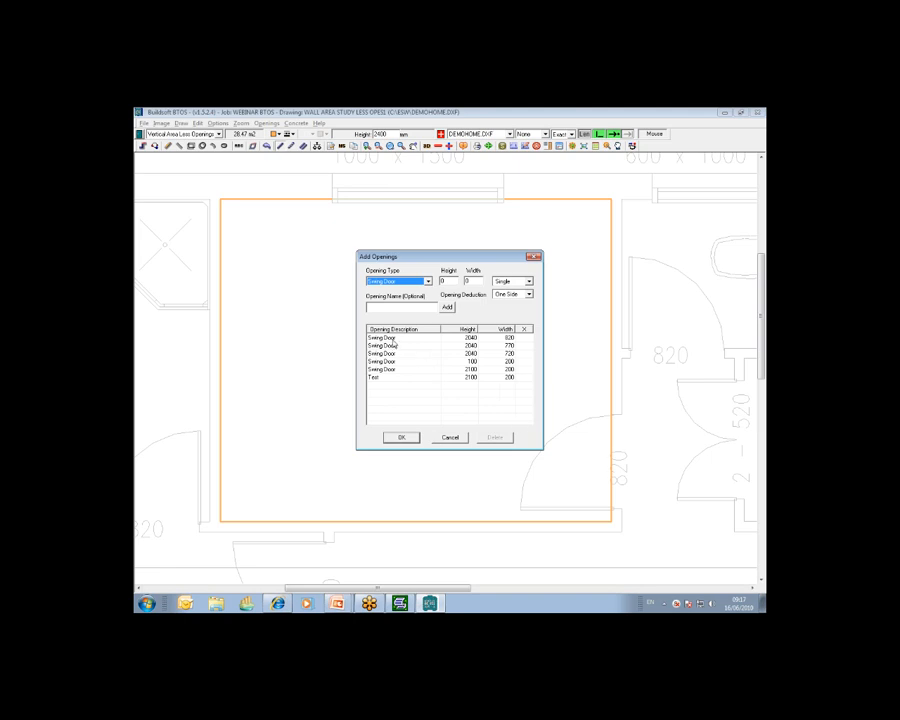
pyautogui.click(392, 340)
pyautogui.doubleClick(393, 341)
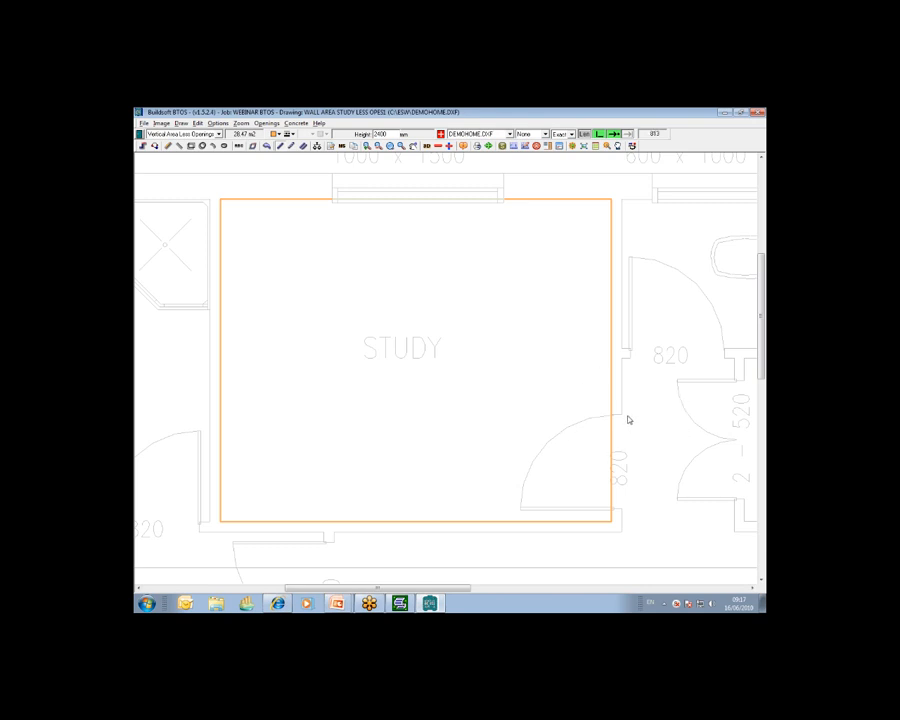
pyautogui.click(598, 421)
pyautogui.click(543, 378)
pyautogui.click(613, 512)
pyautogui.click(609, 418)
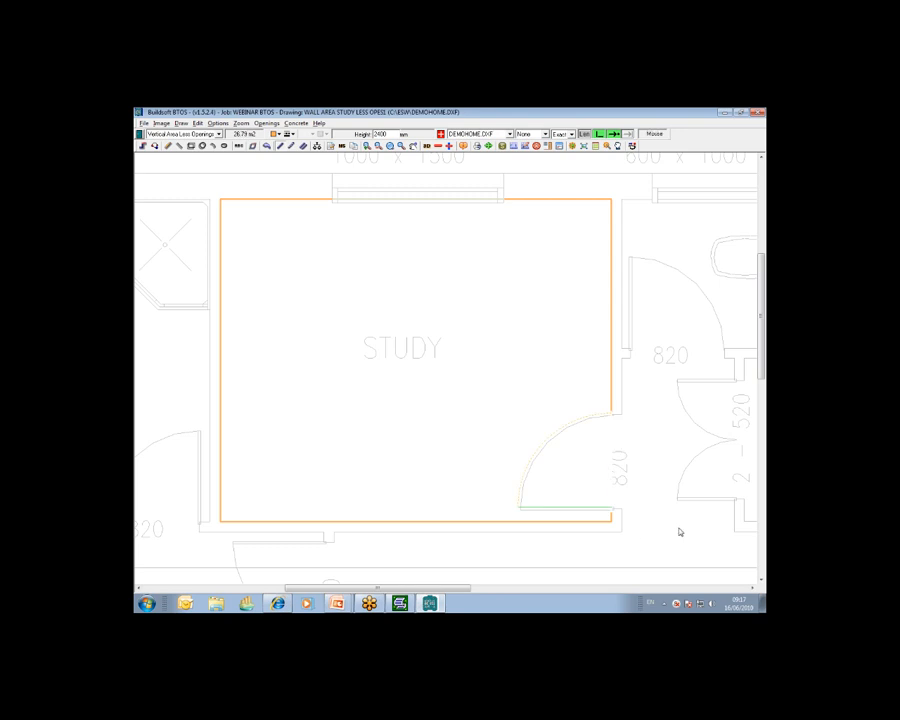